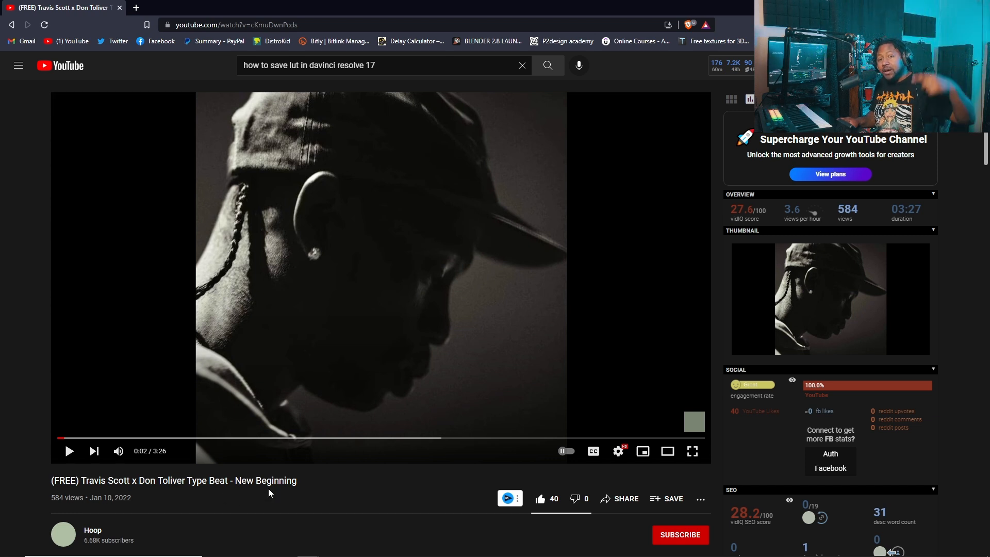
Step: Look over the beat's YouTube page, including its title and description, and switch to FL Studio
scroll(279, 493, down, 3)
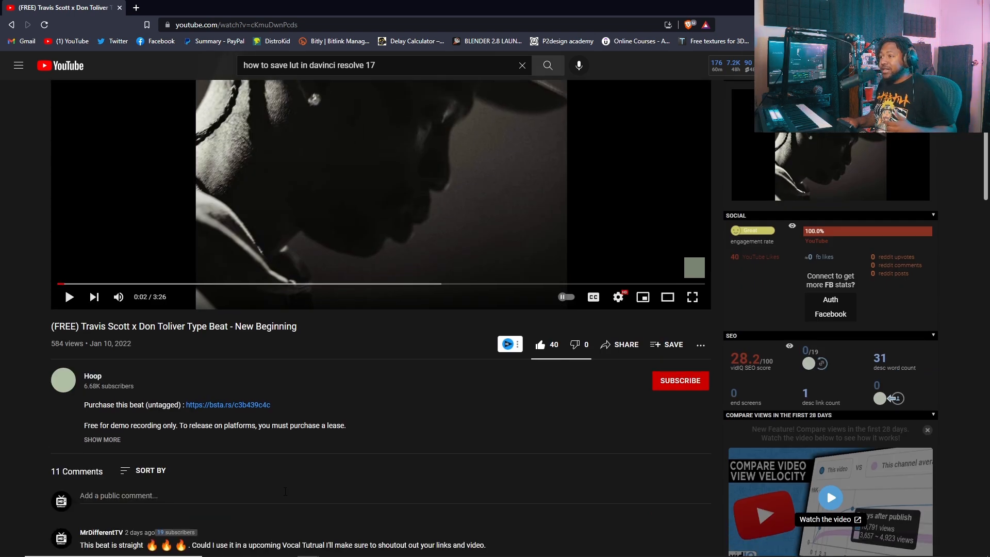
scroll(284, 495, up, 2)
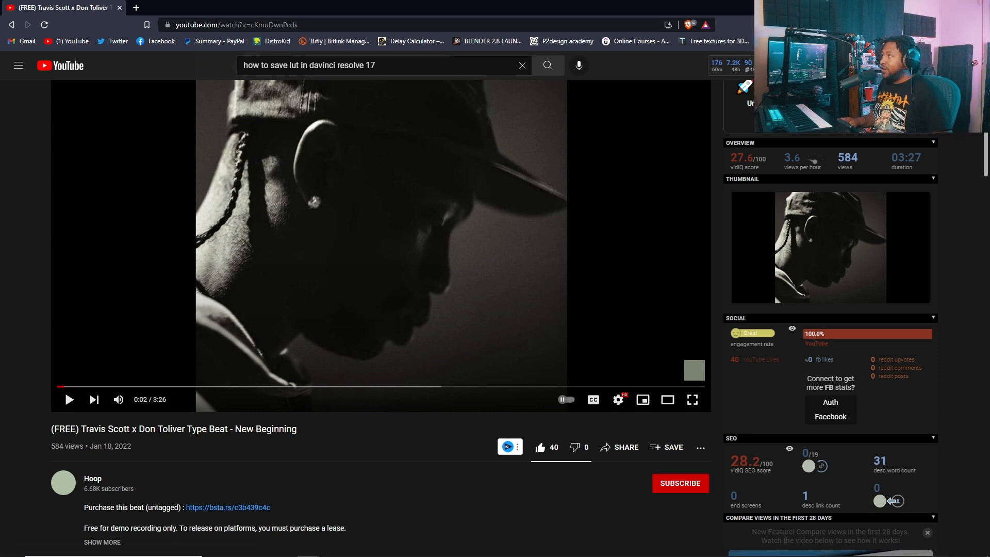
key(alt+Tab)
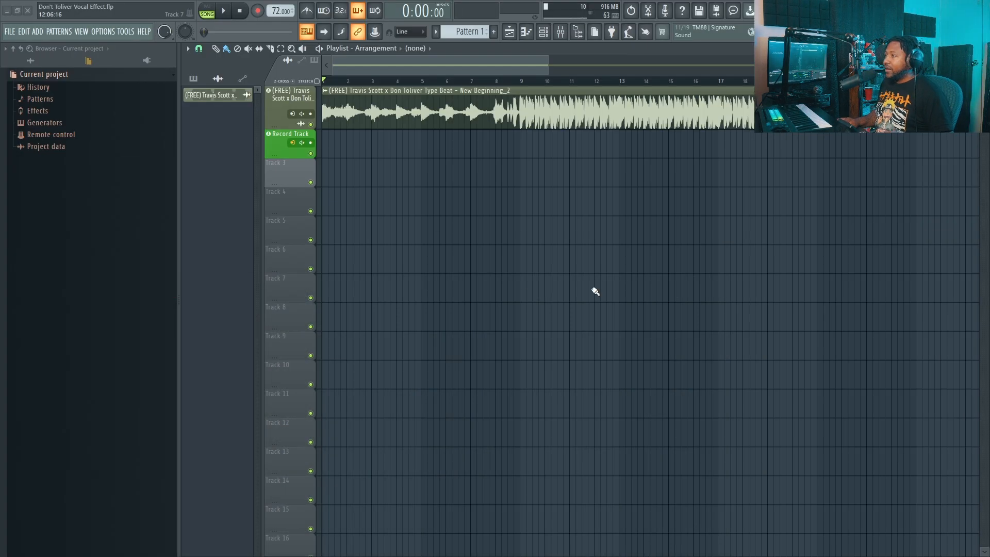
Step: Show the mixer and inspect the effect chains of the Stock Plugins, Studio Rack and Record Track inserts
click(564, 40)
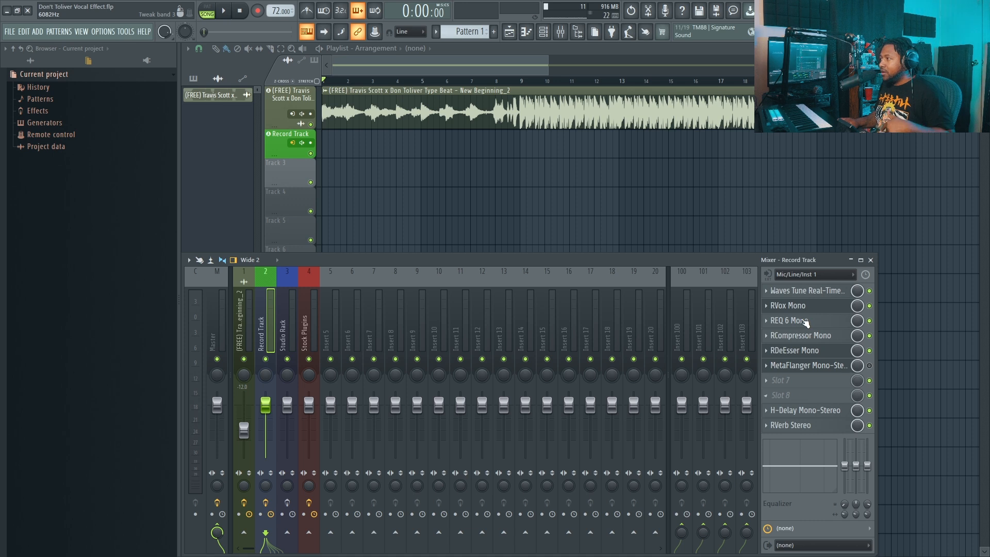
click(305, 336)
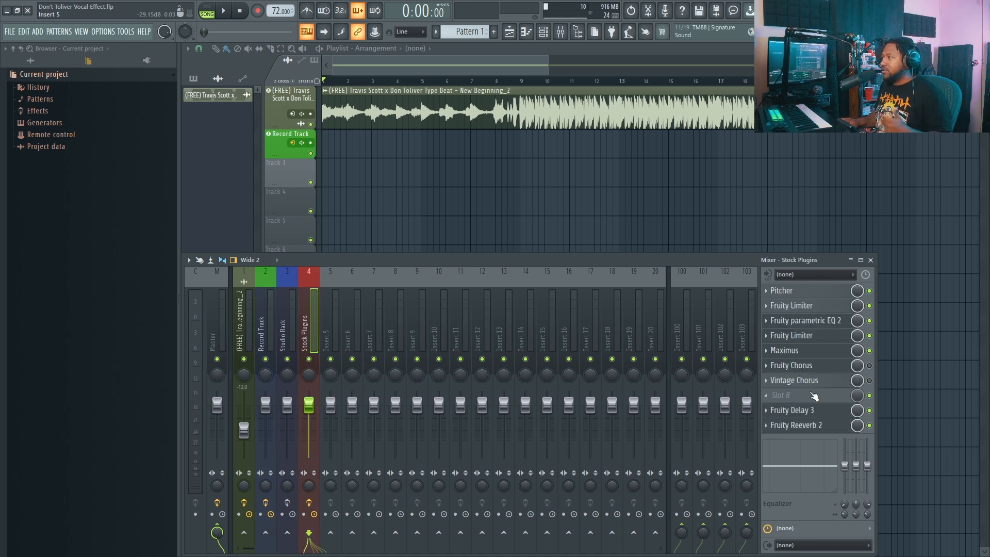
click(292, 341)
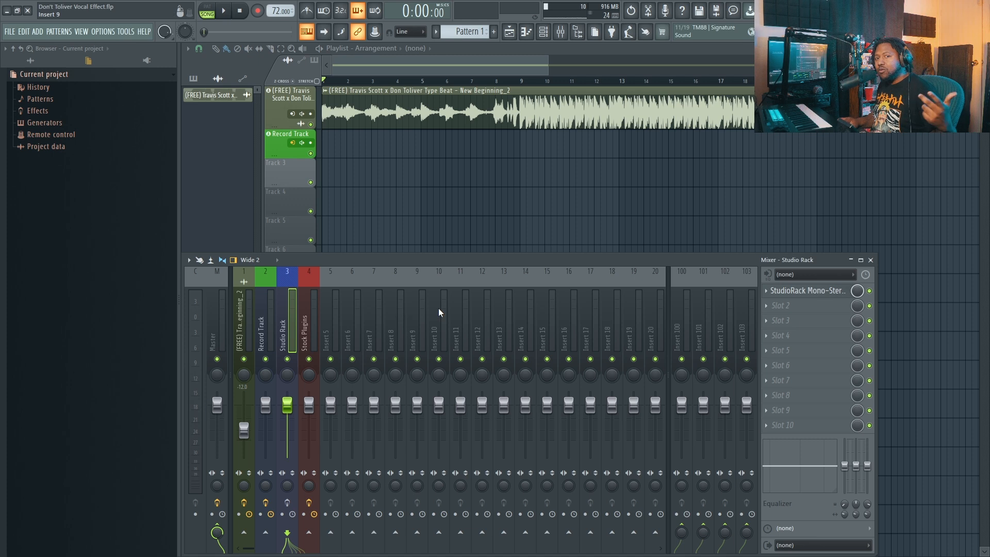
click(261, 332)
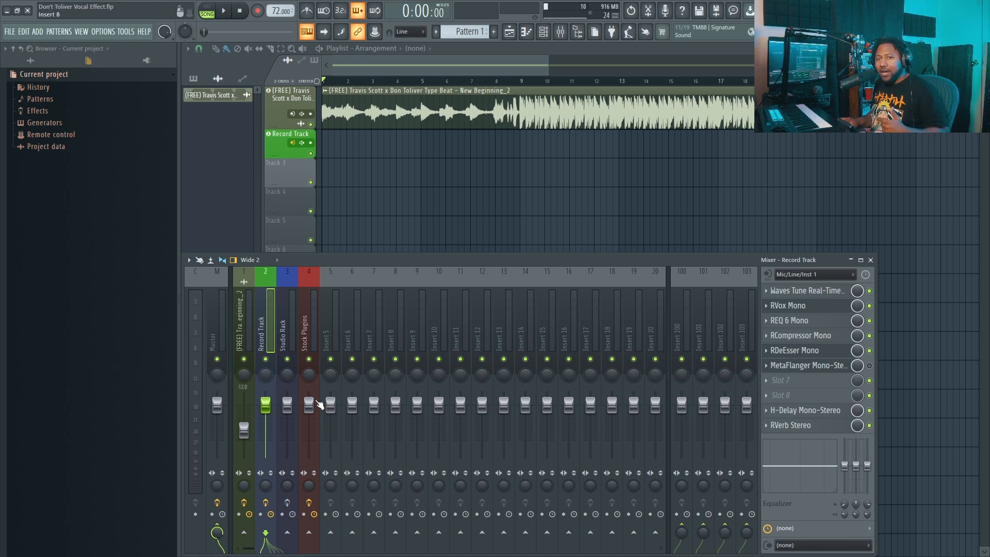
Step: Arm the Record Track in the playlist for live input and bring the mixer back up
click(225, 11)
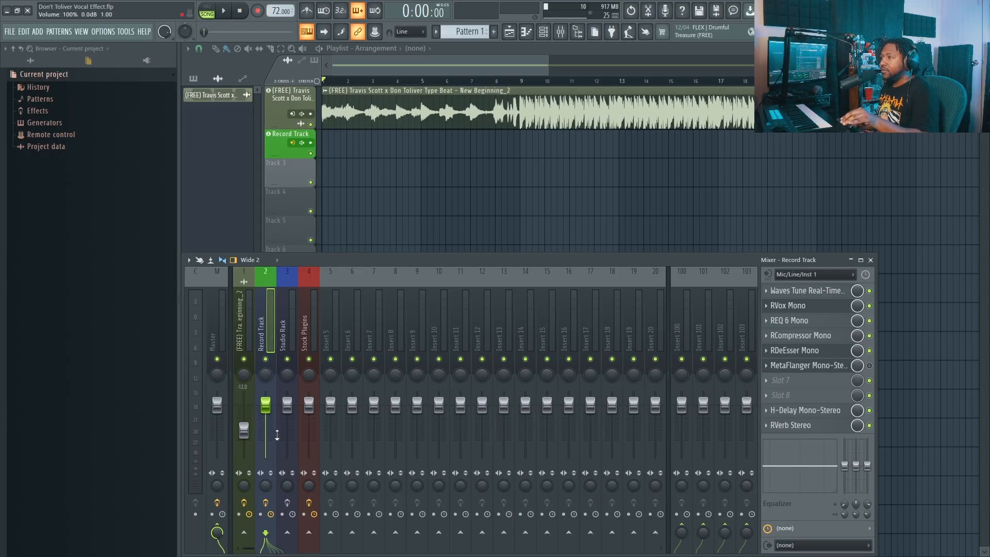
click(311, 143)
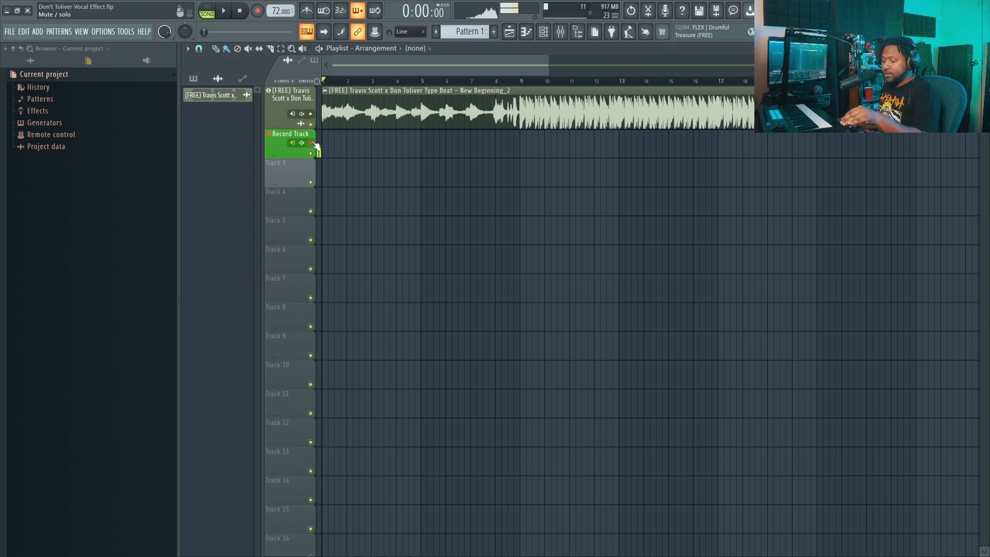
click(561, 31)
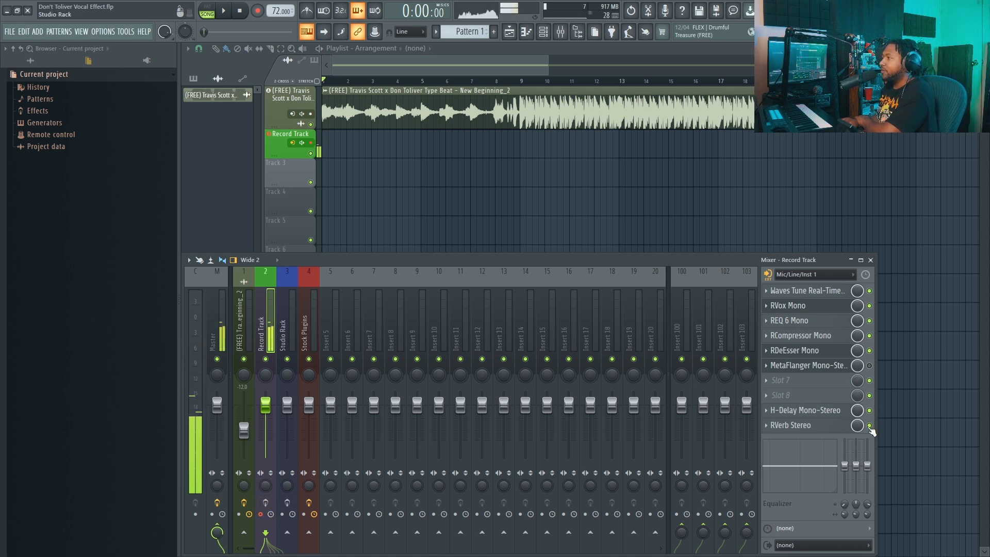
Step: Bypass every Record Track effect slot after Waves Tune Real-Time, and display the Waves Tune Real-Time settings
click(870, 381)
click(870, 351)
click(870, 336)
click(870, 321)
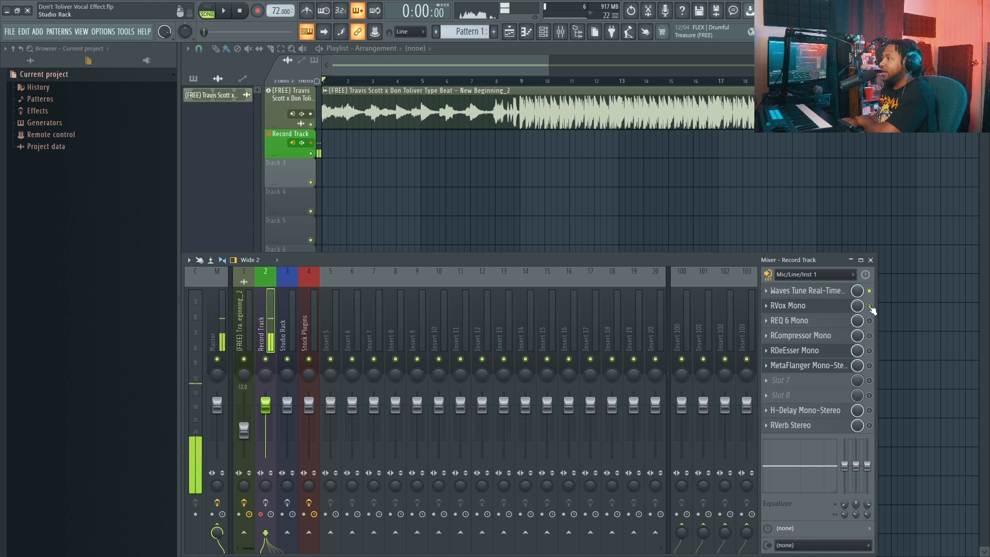
click(870, 307)
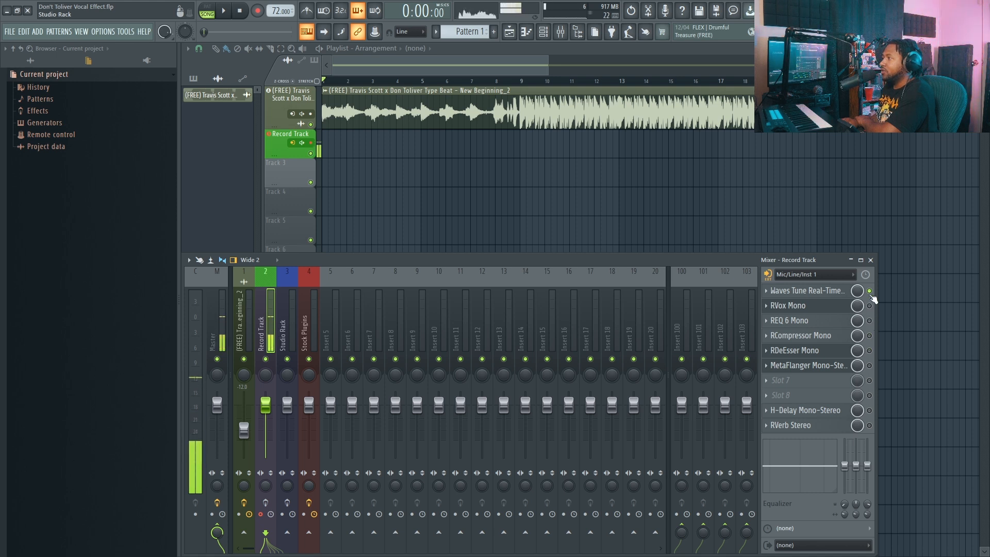
click(820, 293)
drag(515, 184, 551, 185)
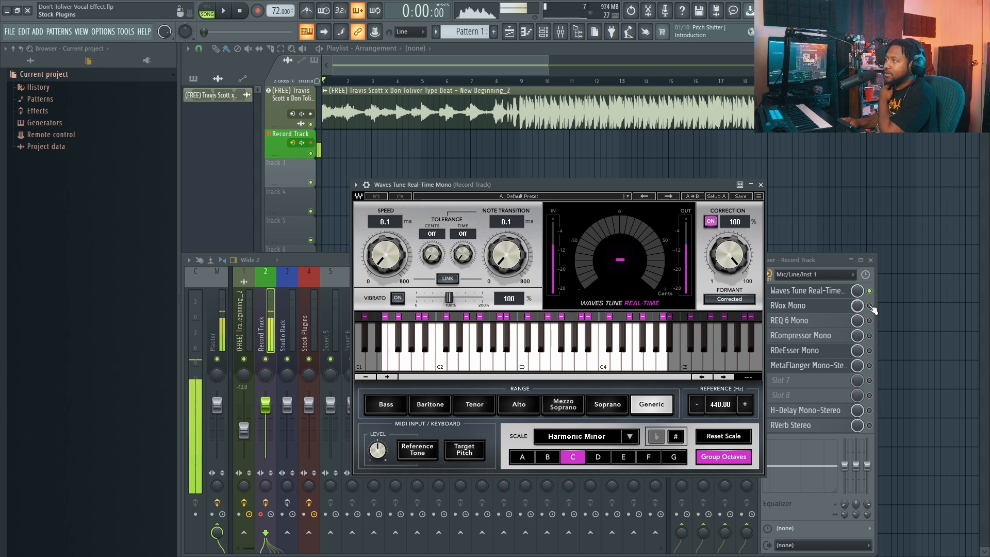
Step: Display the RVox Mono settings on the Record Track and enable the plugin, toggling it to compare the vocal sound
click(794, 305)
drag(367, 189, 432, 231)
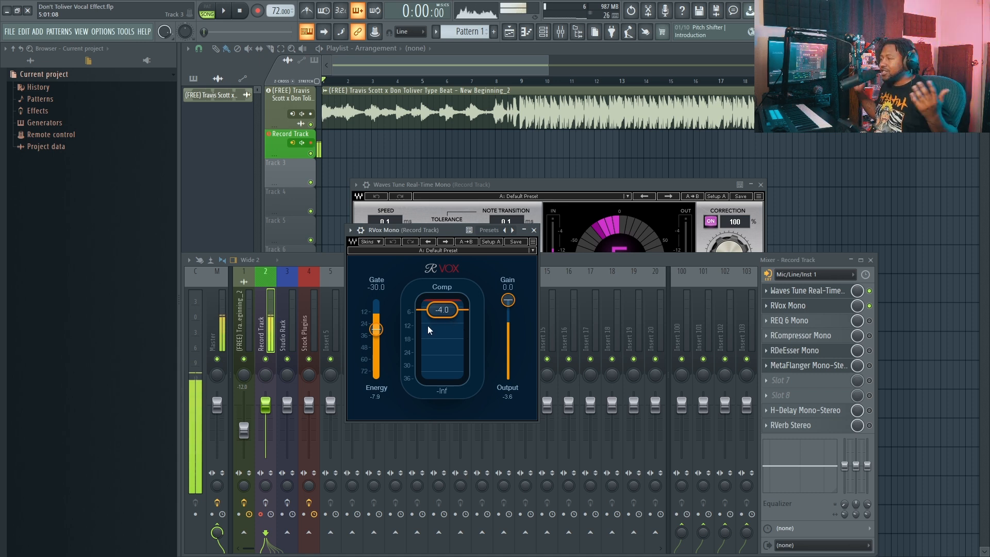
click(268, 506)
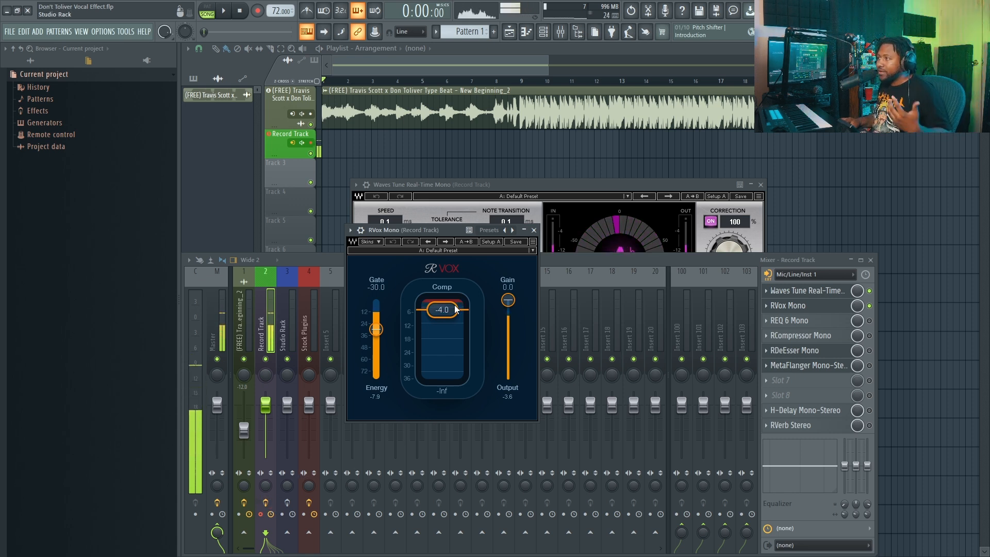
click(870, 306)
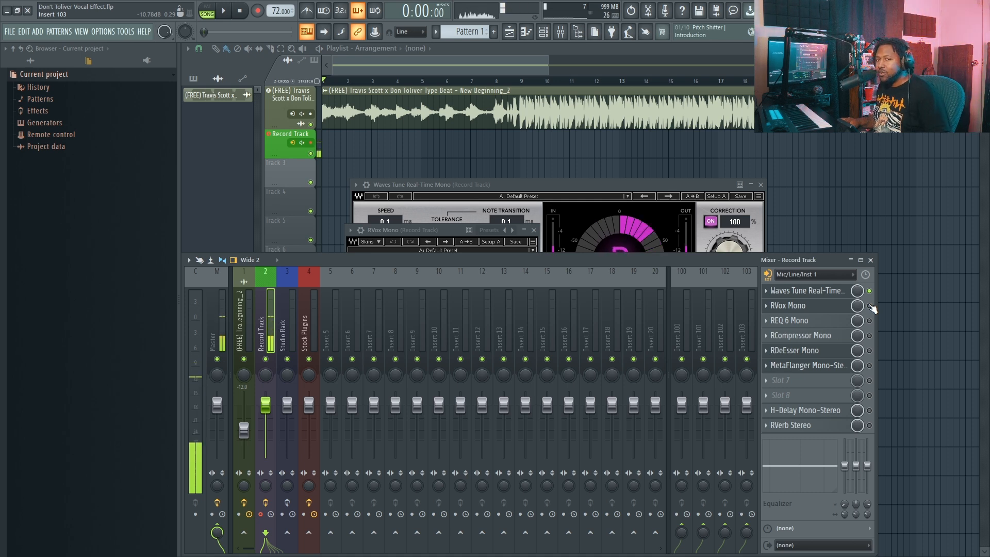
Step: Display the REQ 6 Mono equalizer on the Record Track and examine its six-band curve
click(826, 323)
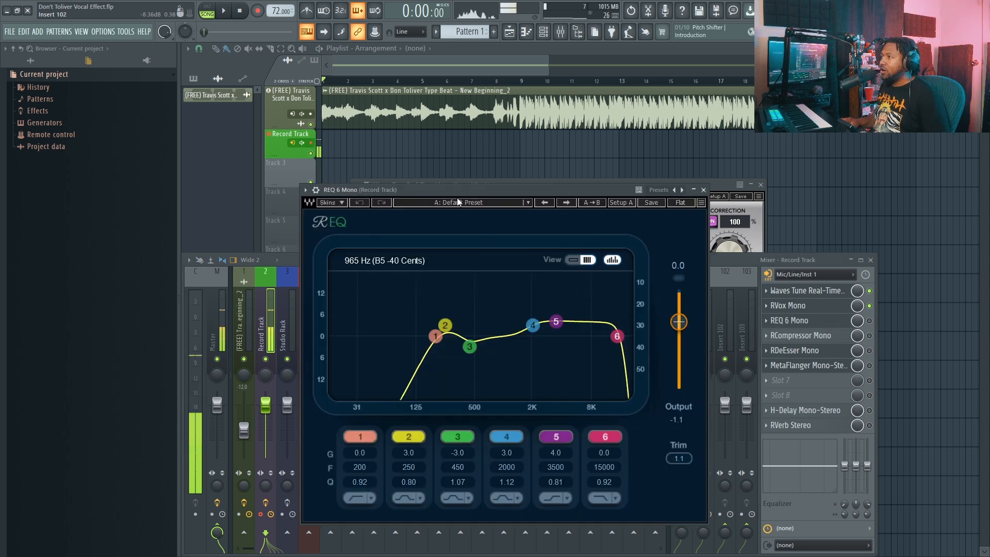
drag(455, 193, 438, 198)
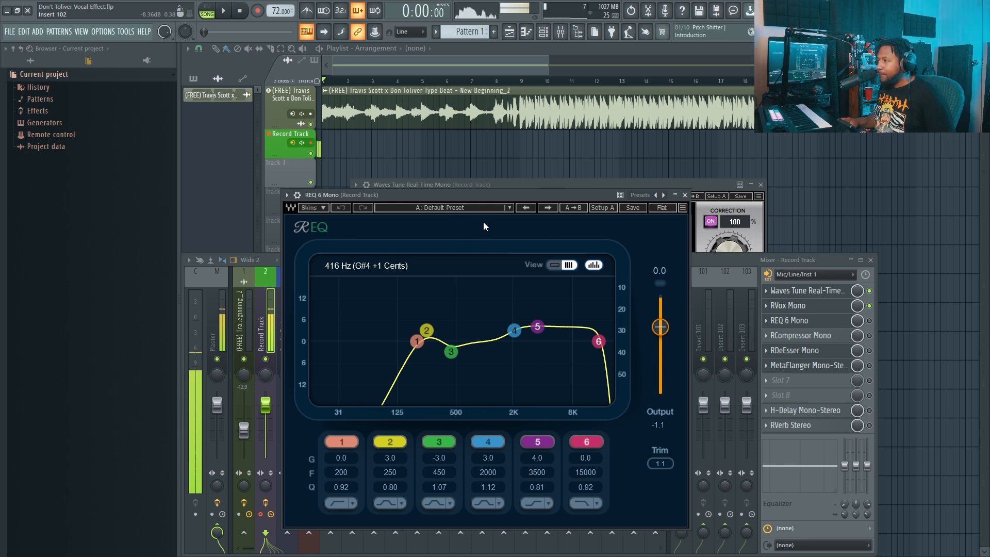
click(266, 503)
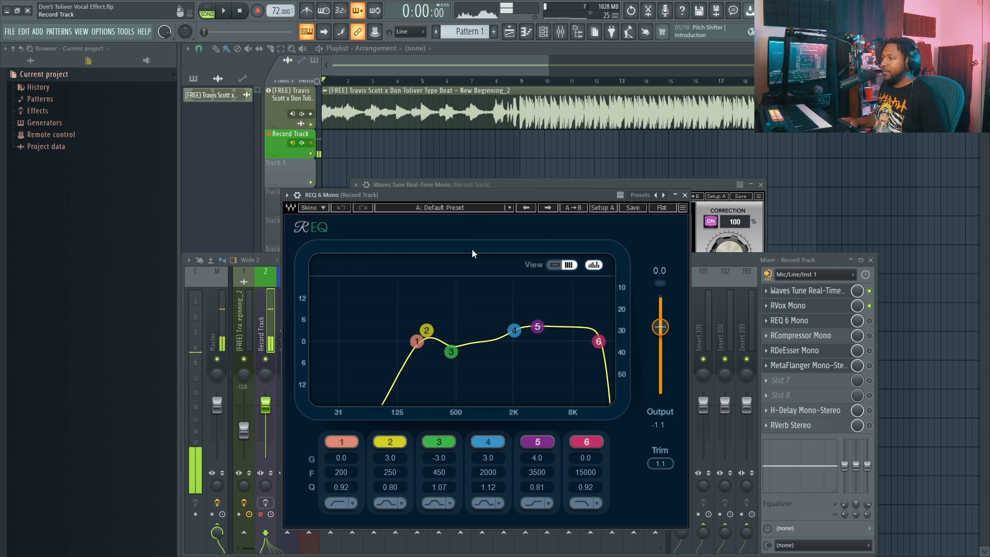
drag(479, 194, 496, 197)
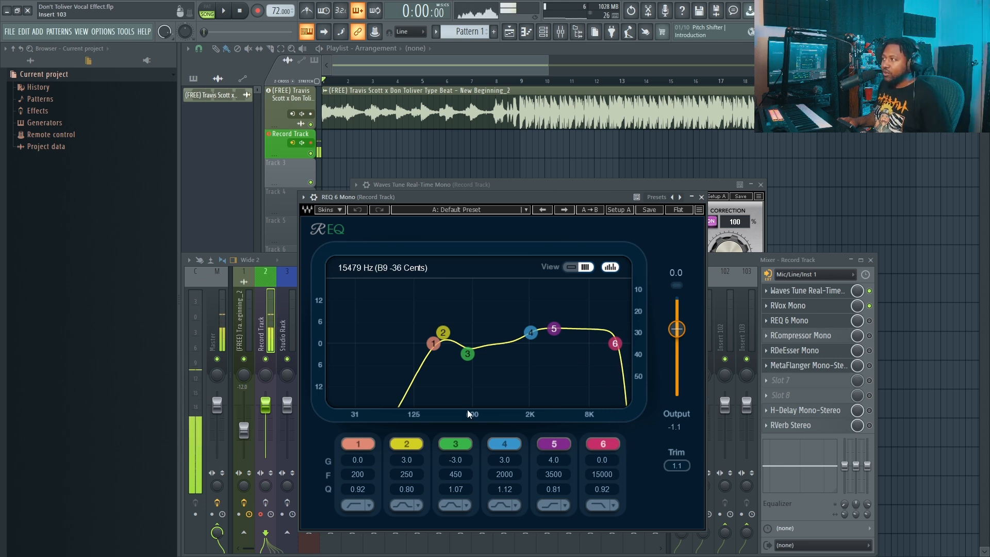
Step: Enable REQ 6 Mono and bypass Waves Tune Real-Time on the Record Track to compare the equalized vocal without tuning
click(869, 321)
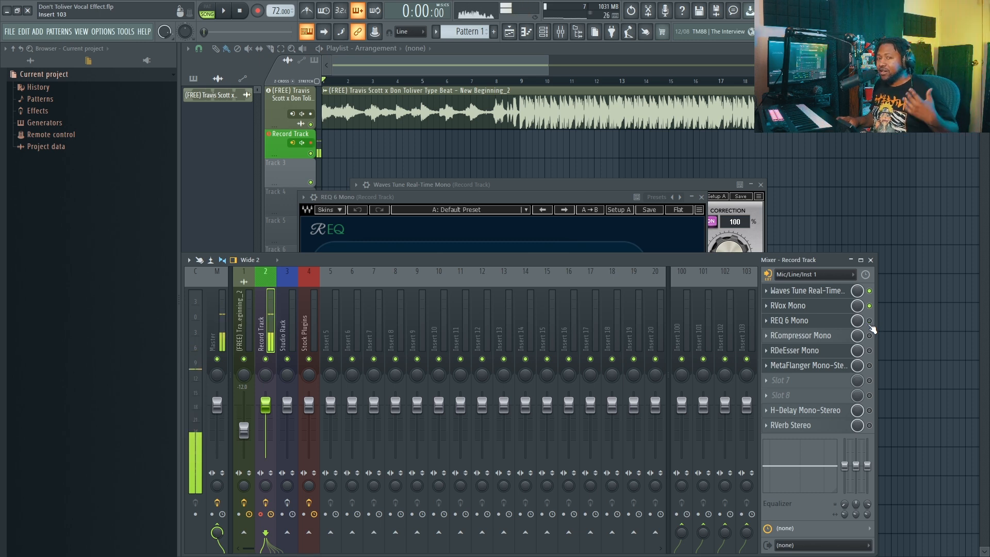
click(869, 321)
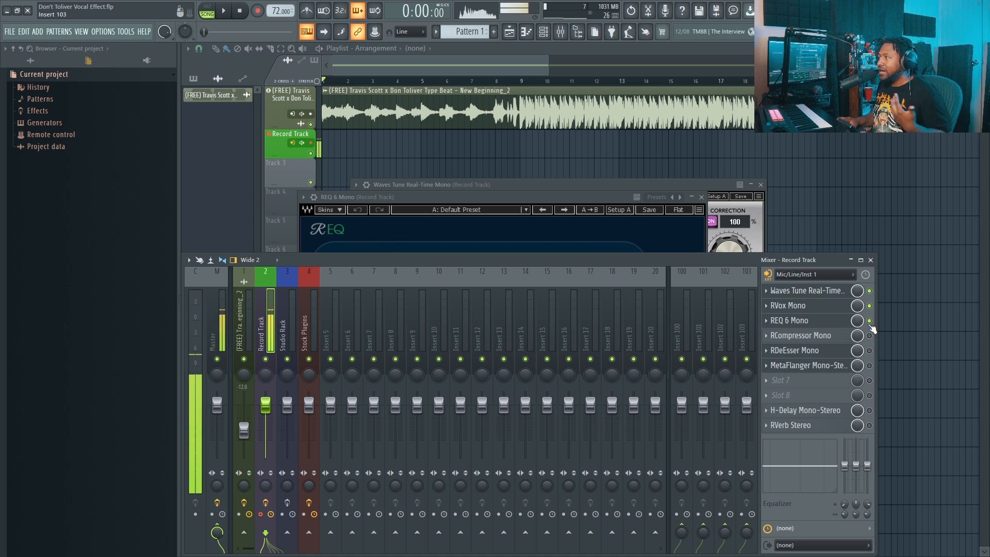
click(869, 291)
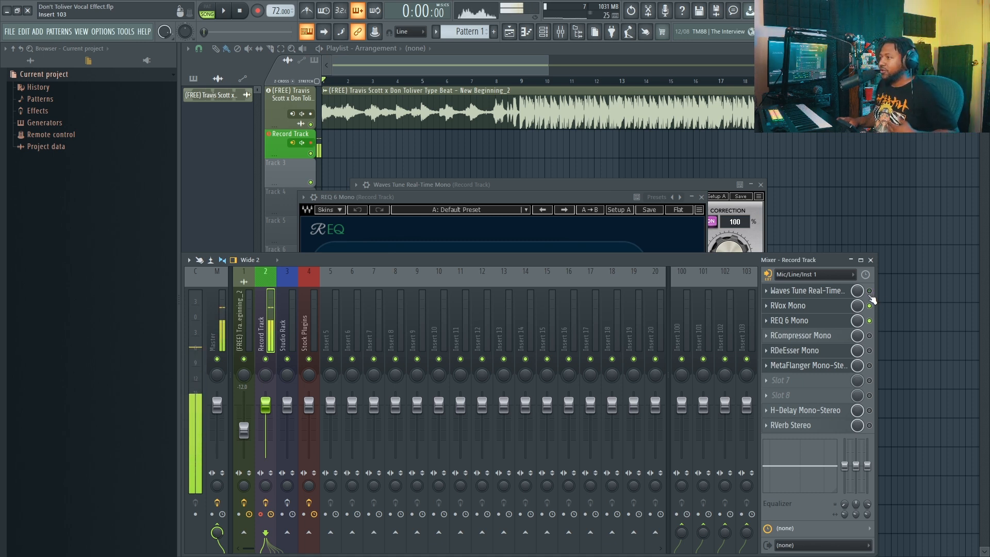
click(869, 320)
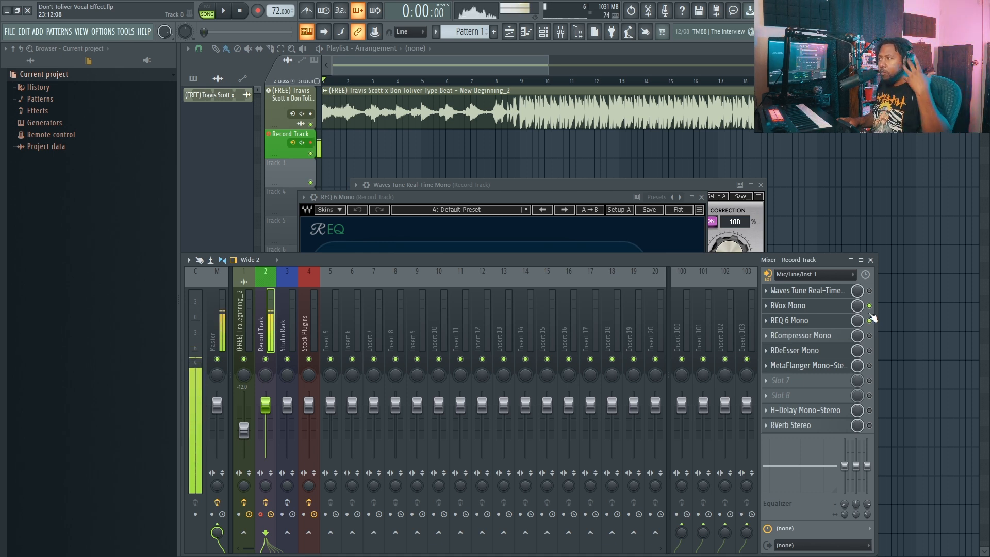
Step: Enable RCompressor Mono on the Record Track and review its threshold, ratio, gain, attack and release settings, comparing it on and off
click(842, 340)
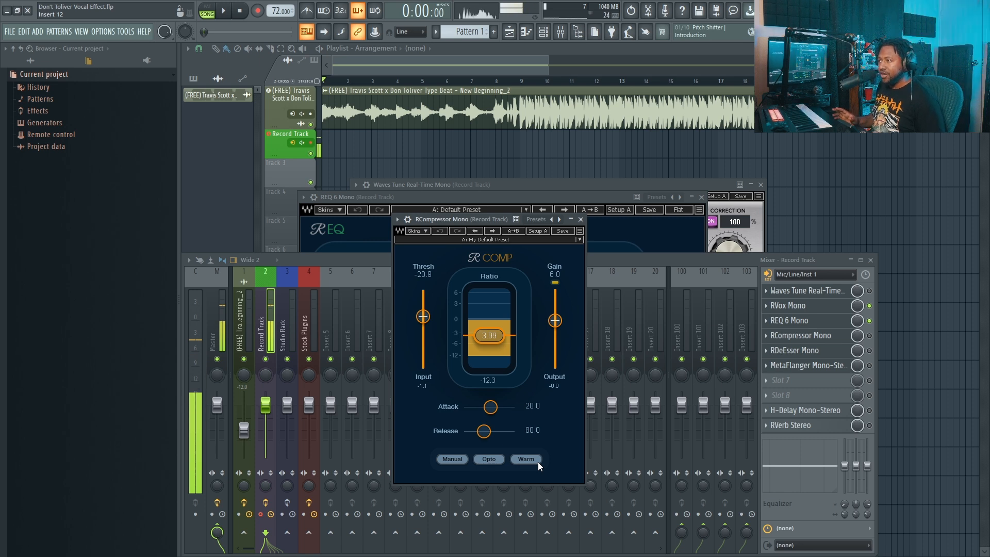
click(871, 337)
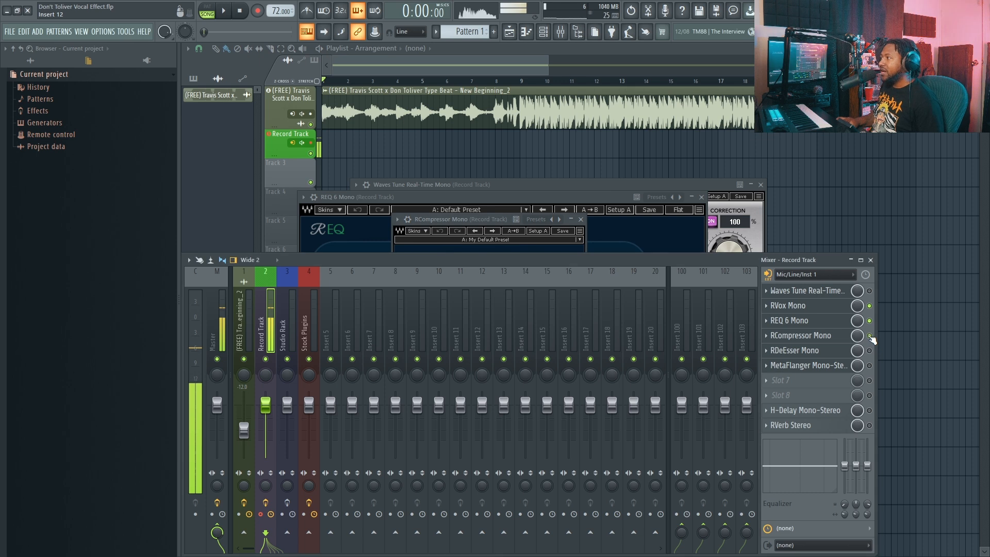
click(819, 338)
click(819, 337)
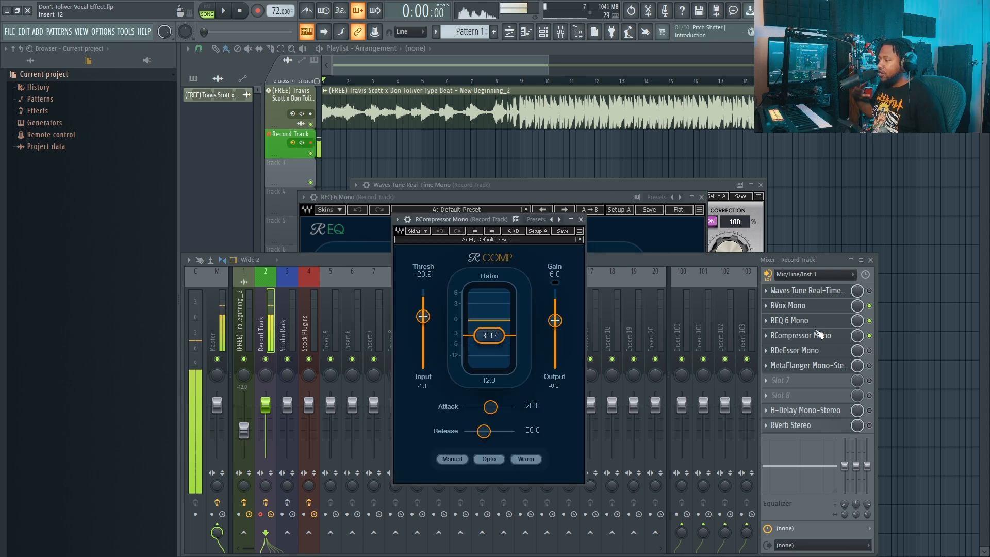
click(870, 336)
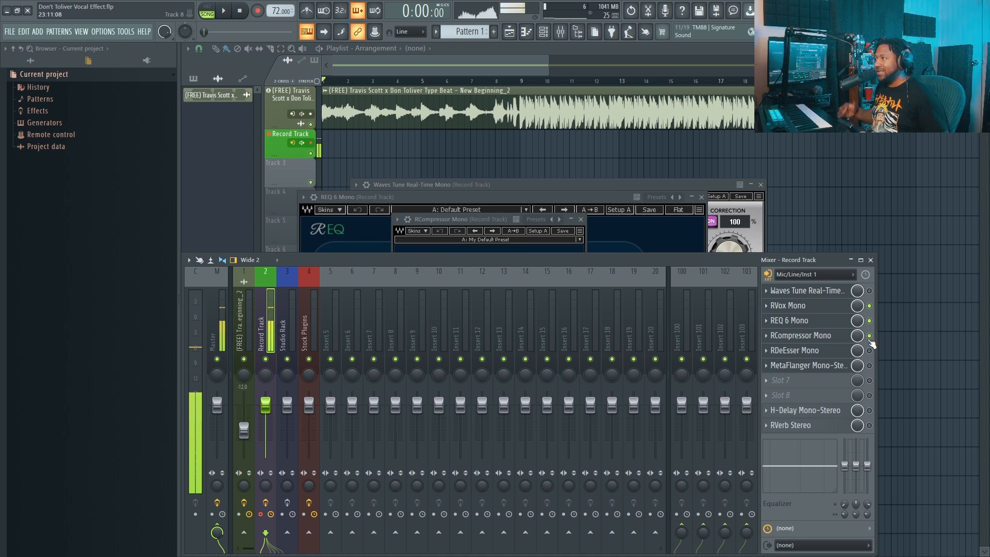
Step: Enable RDeEsser Mono on the Record Track and review its frequency, threshold and range settings
click(827, 354)
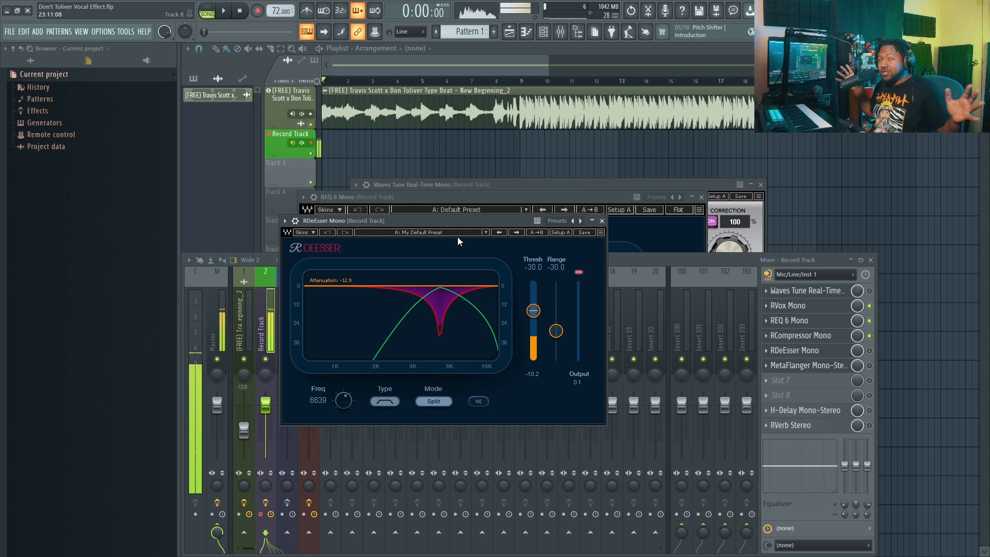
click(870, 351)
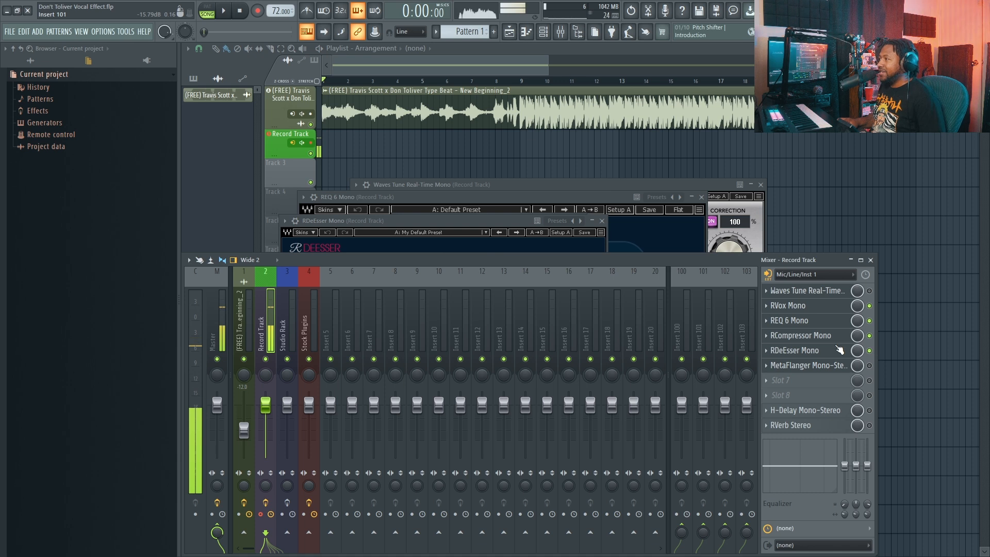
click(794, 351)
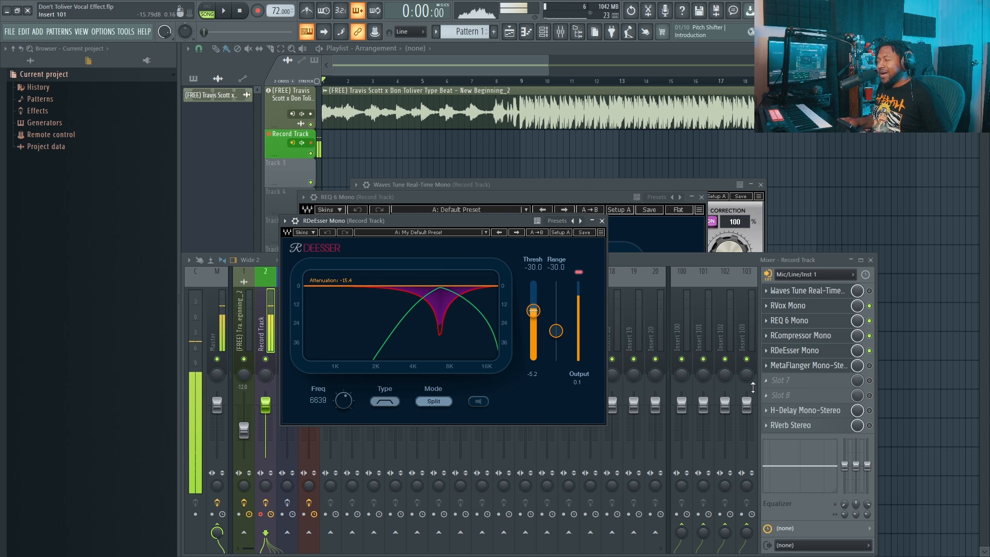
Step: Review the H-Delay Mono-Stereo settings, enable the delay, and turn Waves Tune Real-Time back on for the Record Track
click(817, 411)
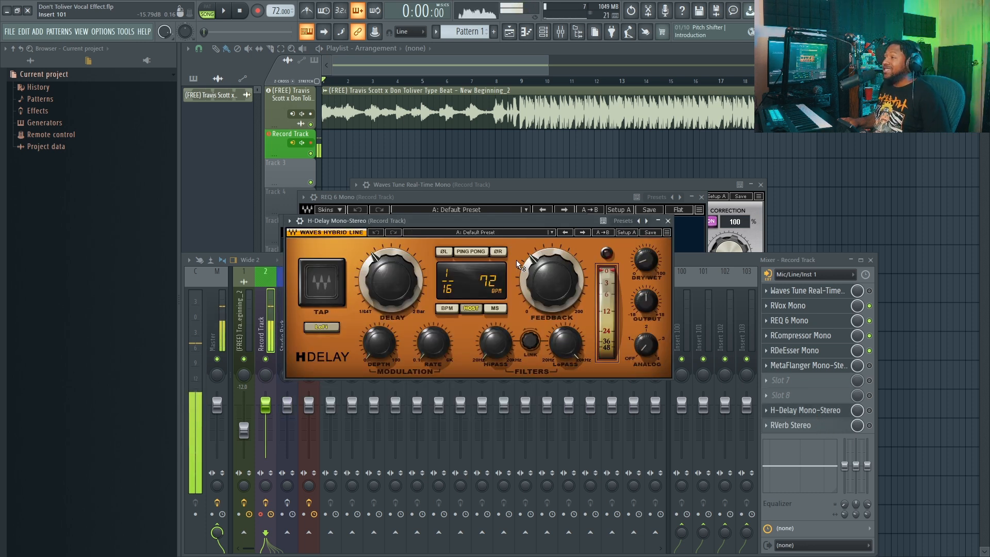
drag(489, 222, 500, 265)
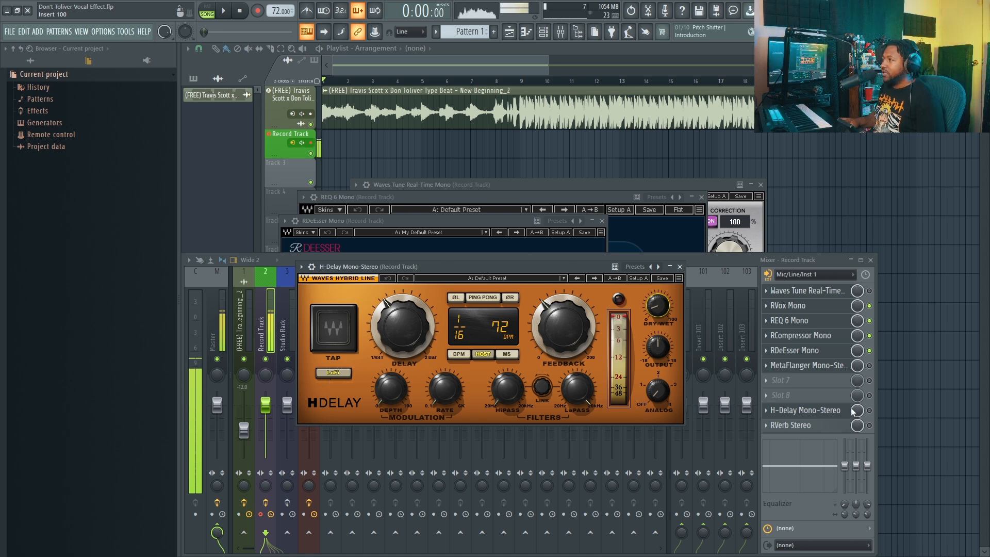
click(870, 410)
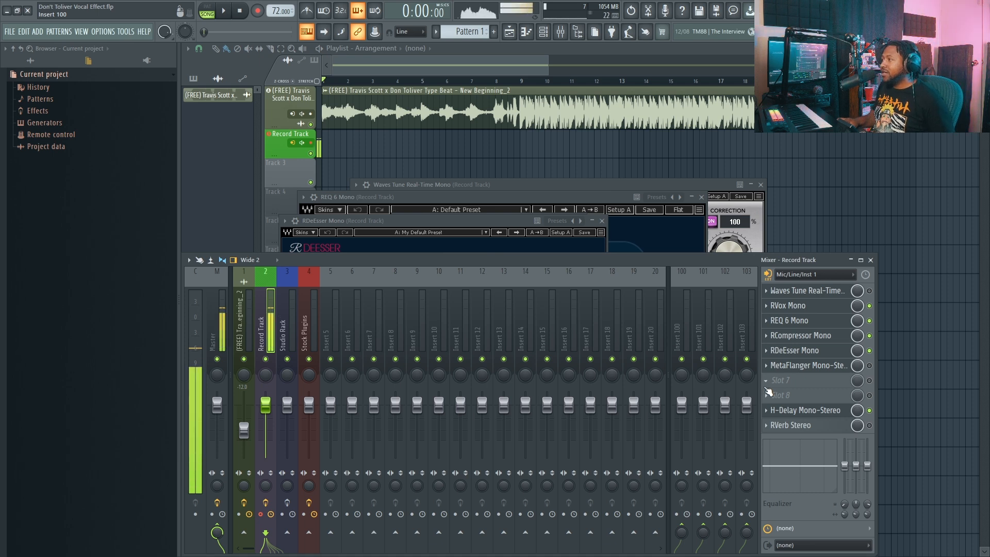
click(869, 291)
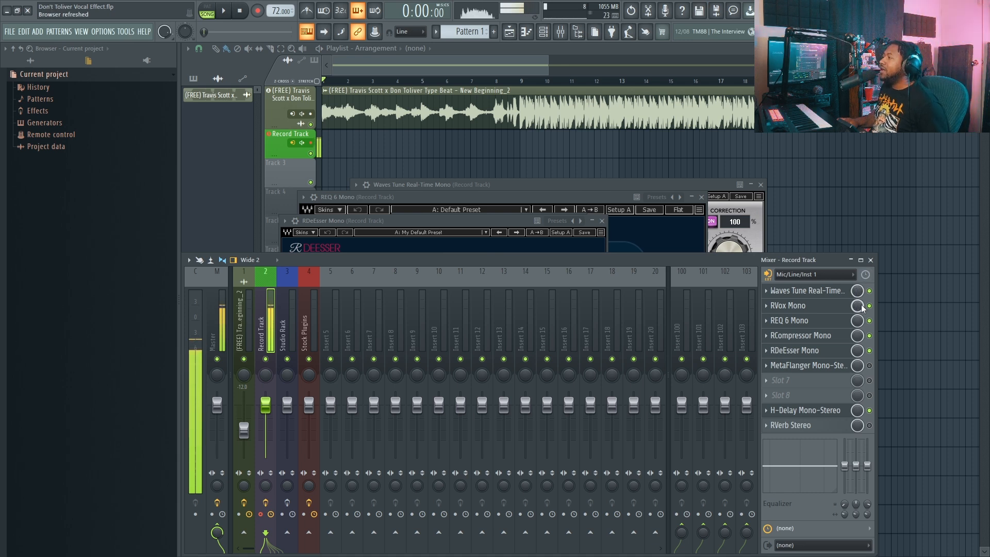
Step: Bypass H-Delay on the Record Track, review the RVerb Stereo settings and enable the reverb
click(869, 410)
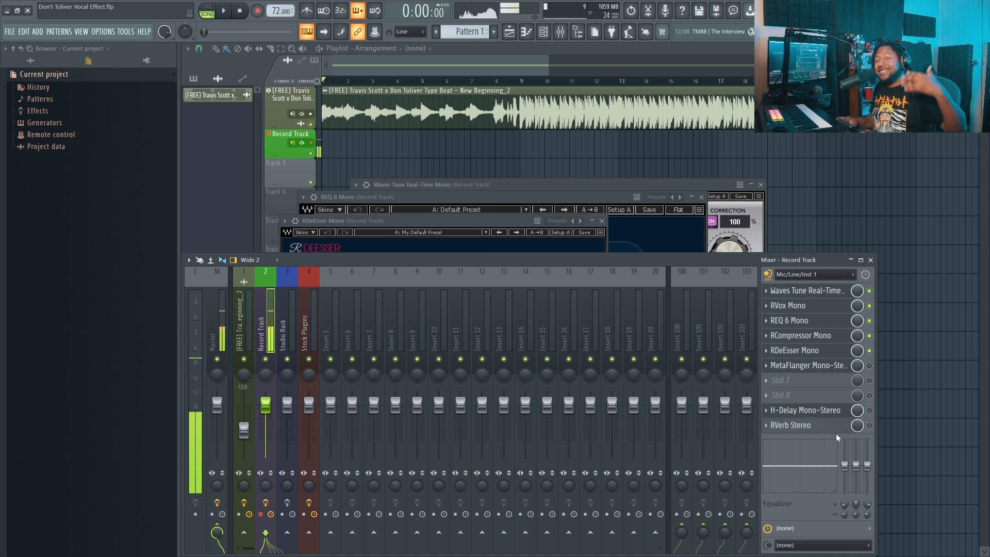
click(820, 412)
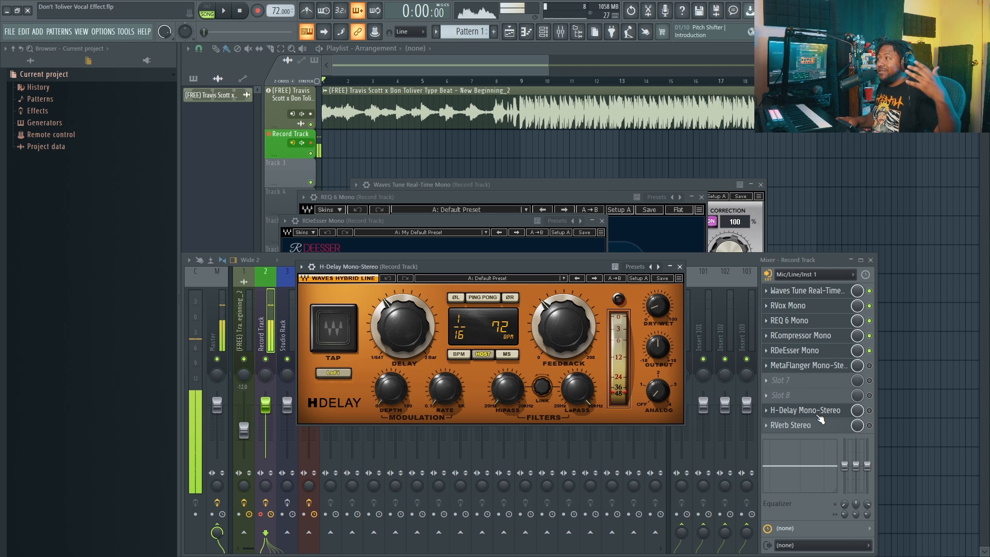
click(834, 425)
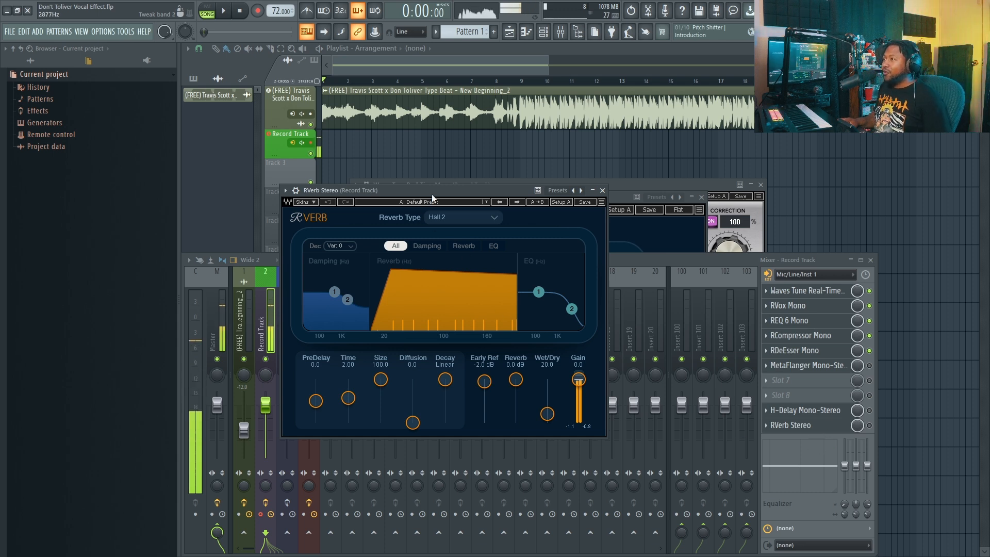
drag(432, 194, 473, 220)
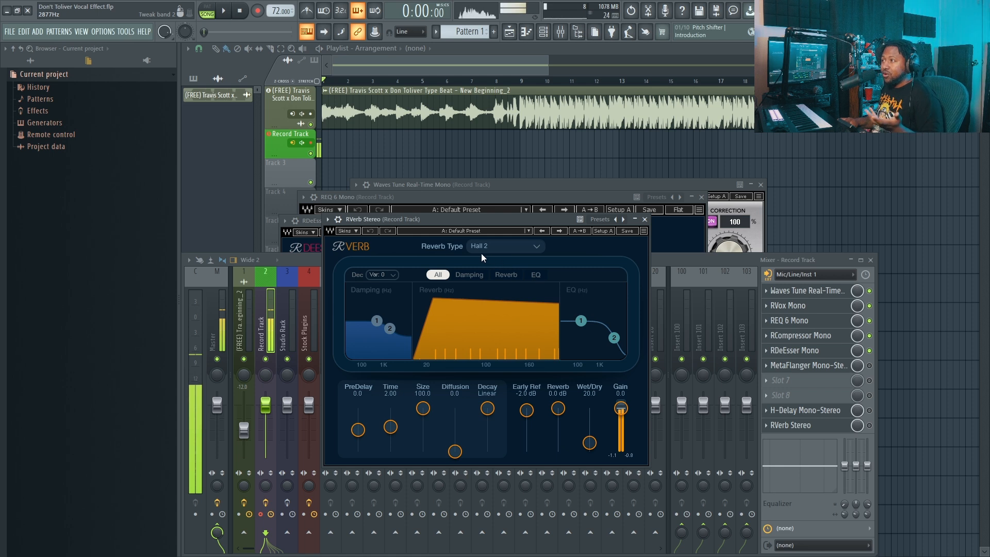
click(874, 436)
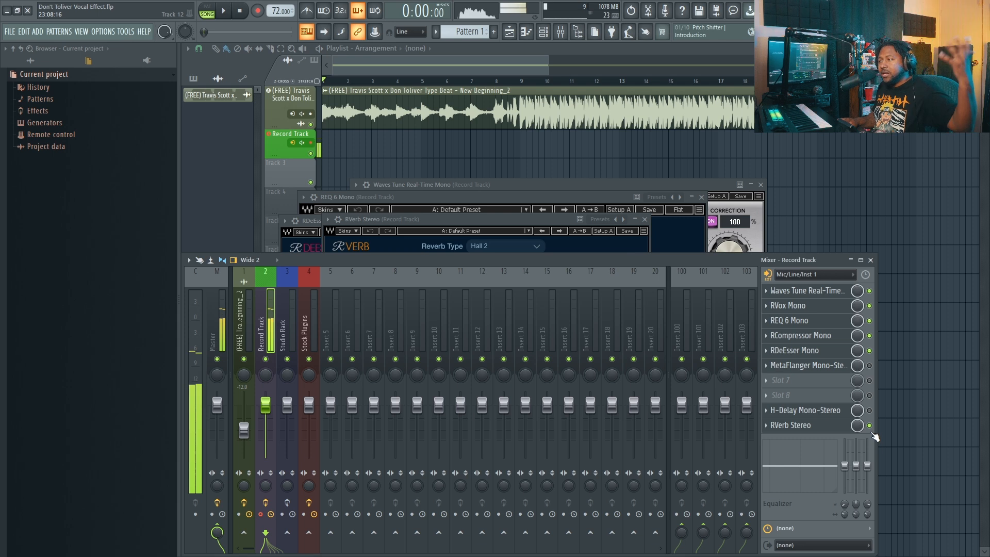
Step: Try an RVerb reverb time of 20 seconds on the Record Track, and return it to 2 seconds
click(824, 431)
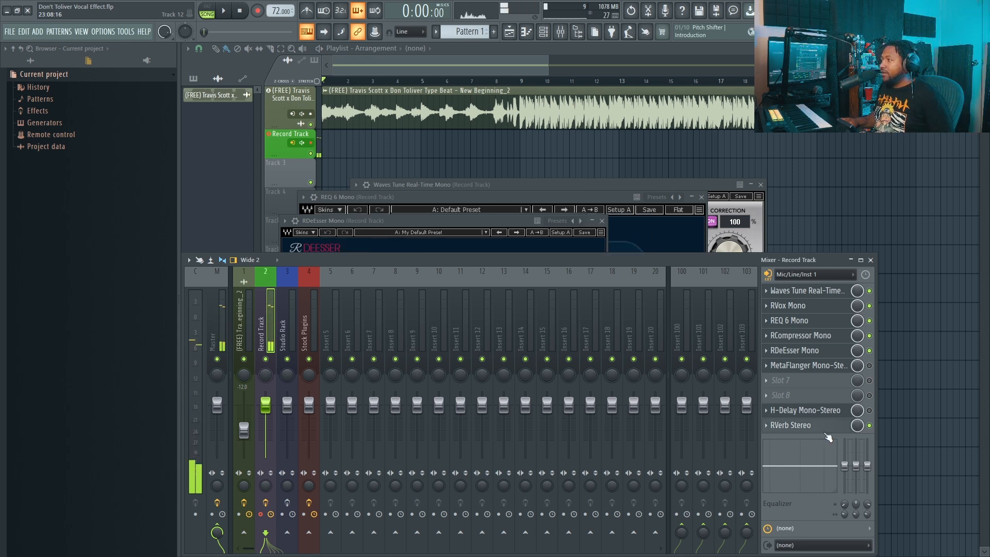
click(825, 426)
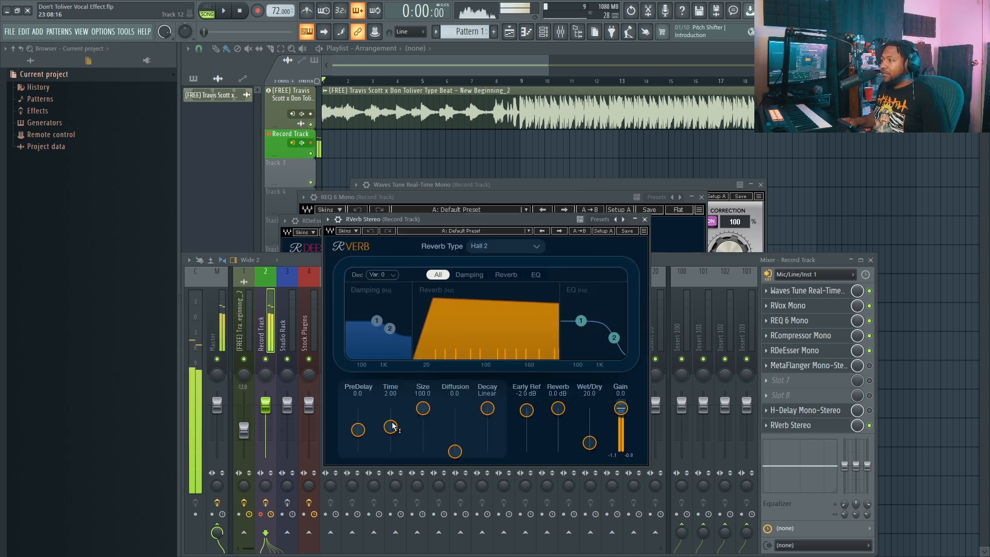
drag(393, 426, 390, 408)
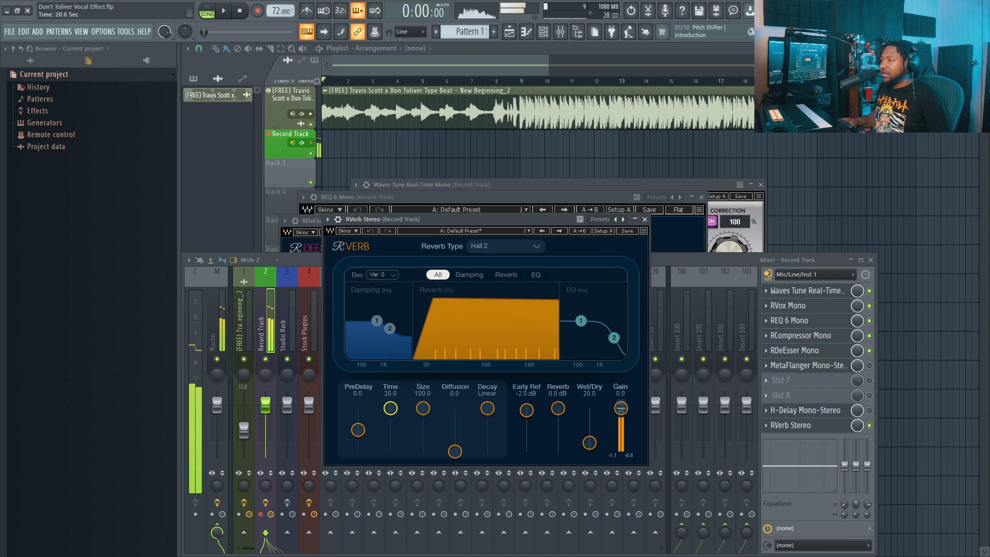
double_click(393, 408)
text(2)
key(Return)
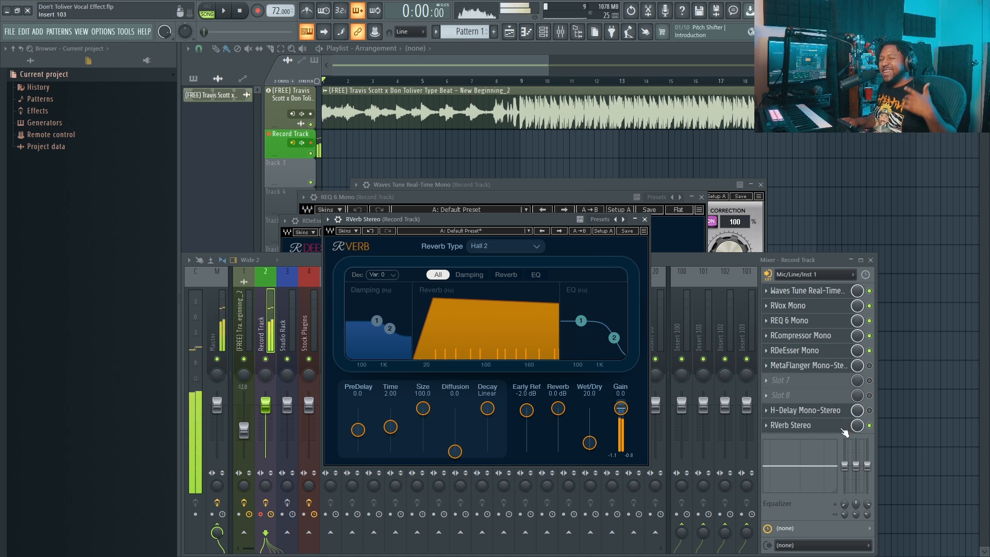
Step: Turn H-Delay back on for the Record Track and switch off the track's whole effect chain
click(871, 418)
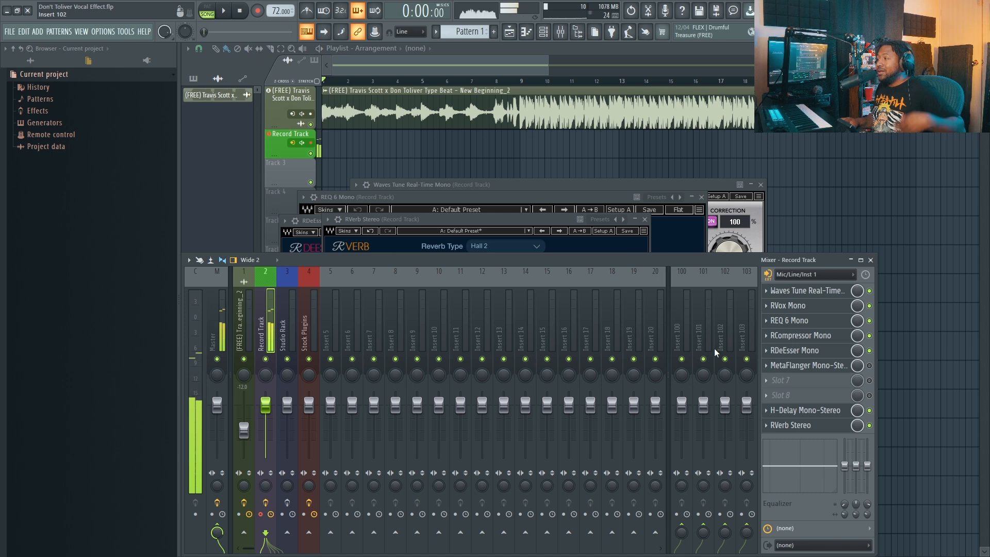
click(266, 503)
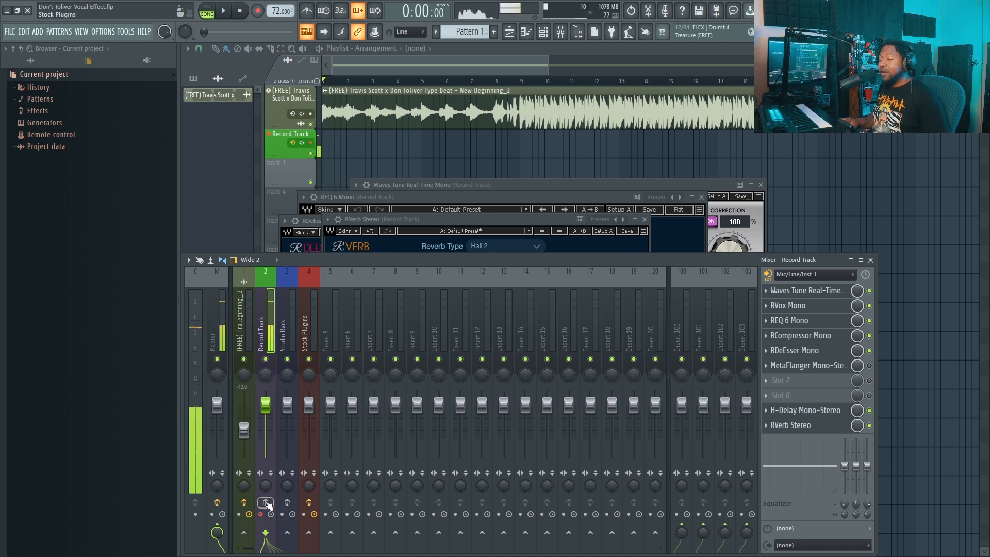
Step: Enable MetaFlanger Mono-Stereo and play the beat with the Record Track's effects on to audition the full chain
click(827, 366)
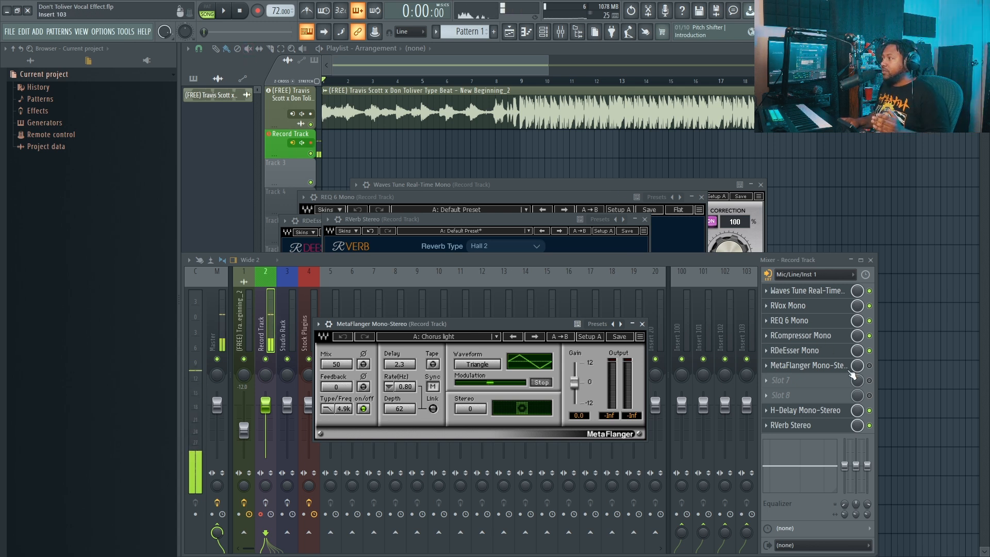
key(space)
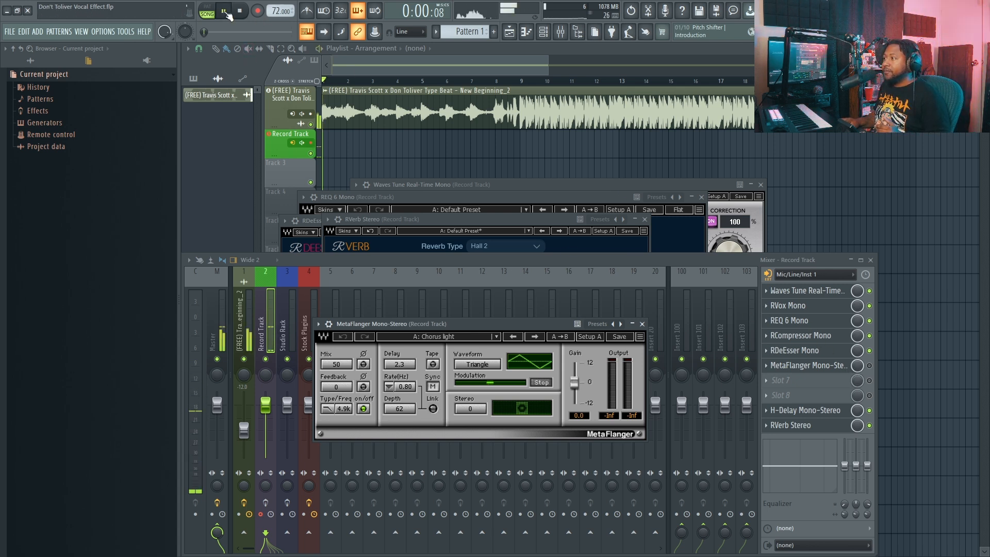
click(870, 365)
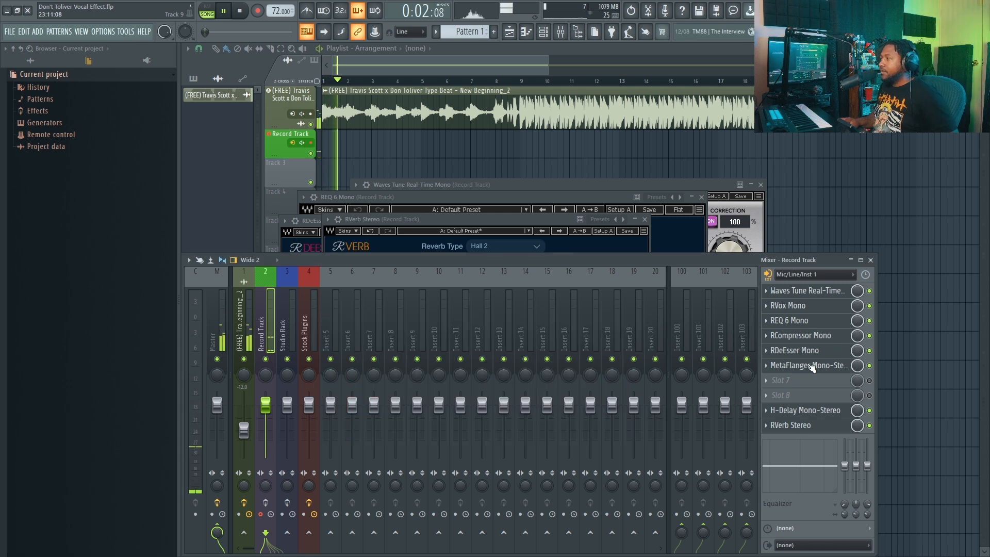
click(271, 514)
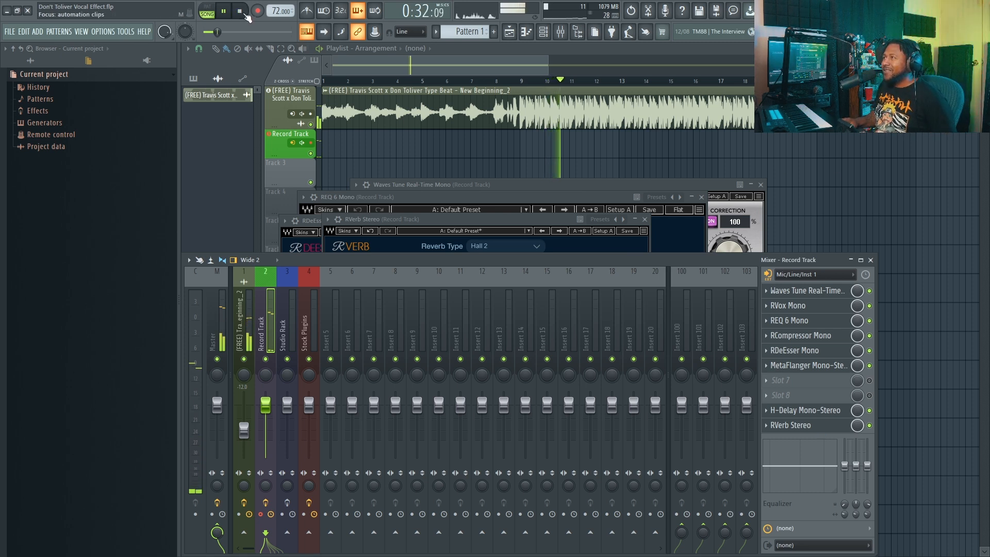
key(space)
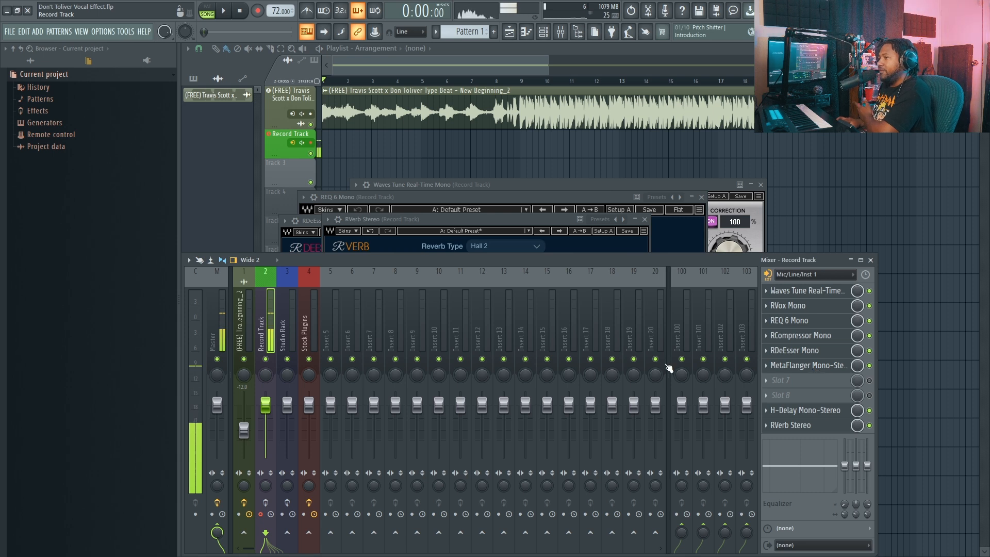
Step: Set the Record Track's audio input to (none)
click(284, 334)
click(260, 317)
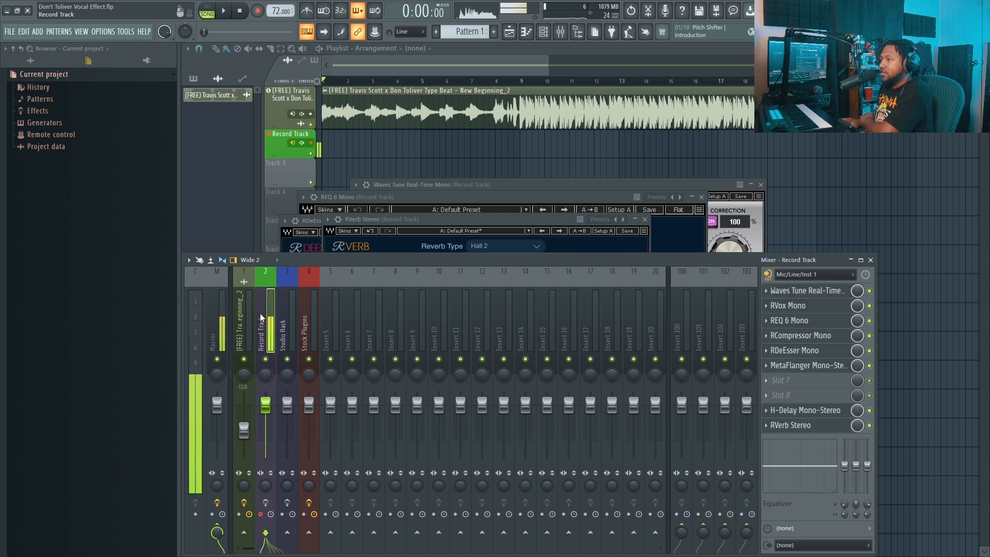
click(815, 273)
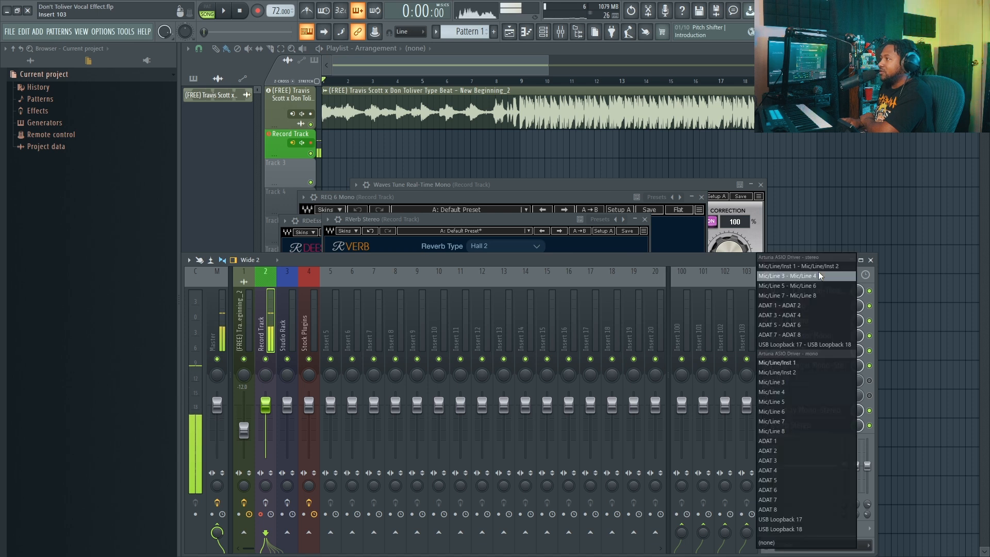
click(799, 540)
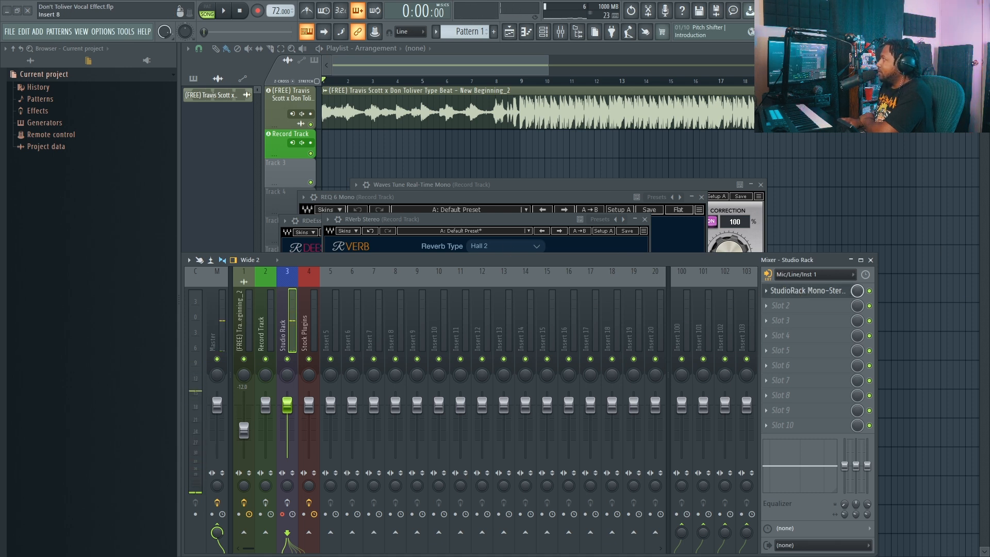
Step: Open StudioRack on the Studio Rack track, compare the vocal with effects on and off, and adjust the Correction macro
click(807, 290)
drag(526, 187, 636, 196)
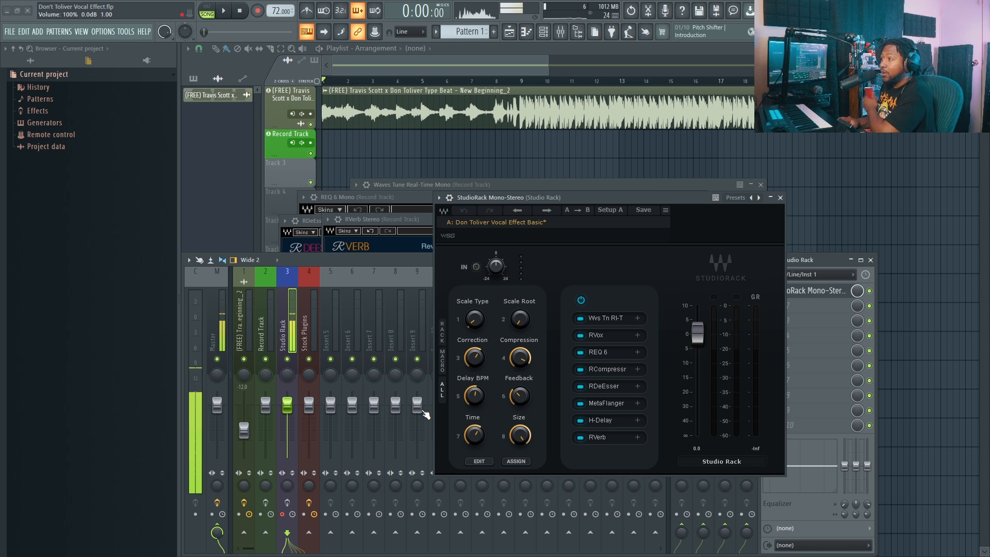
click(289, 502)
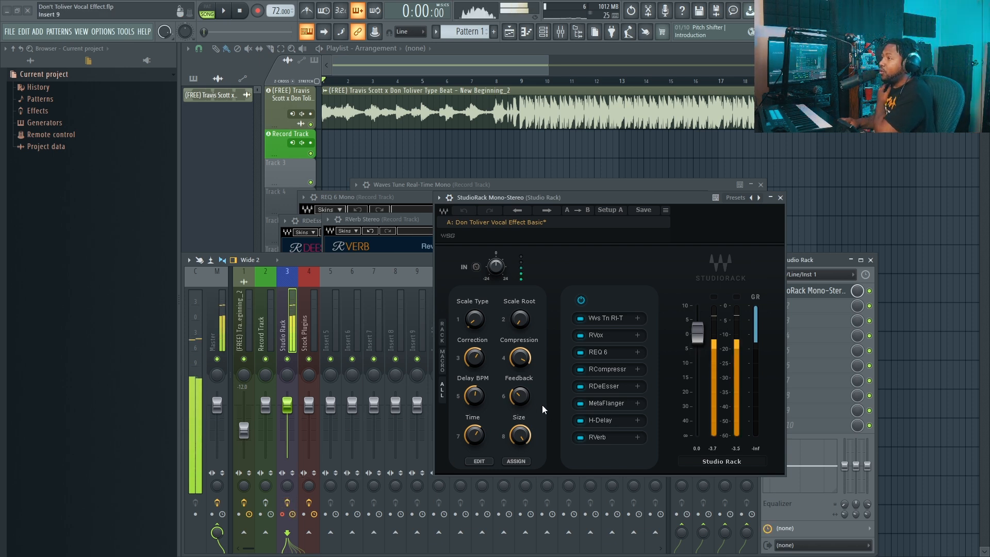
click(287, 504)
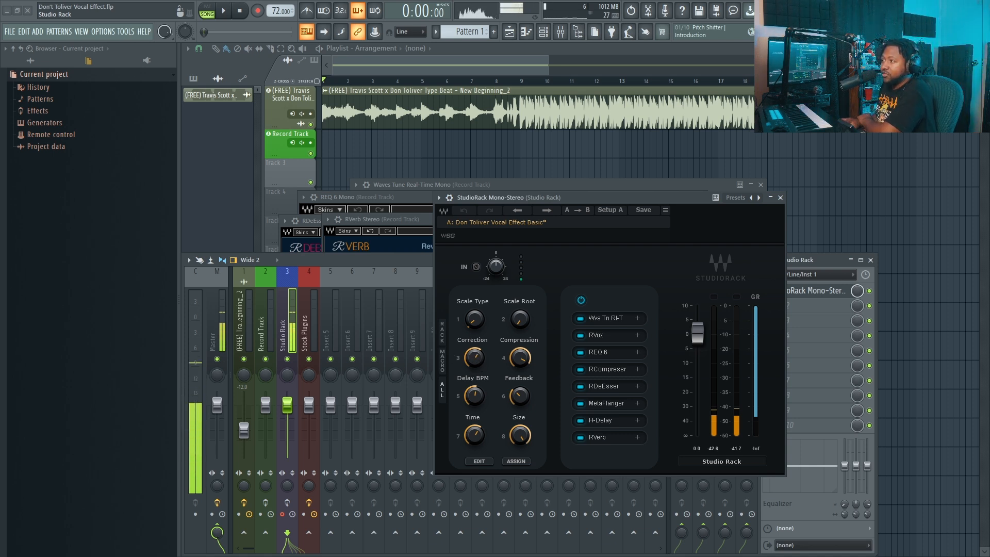
drag(473, 361, 472, 361)
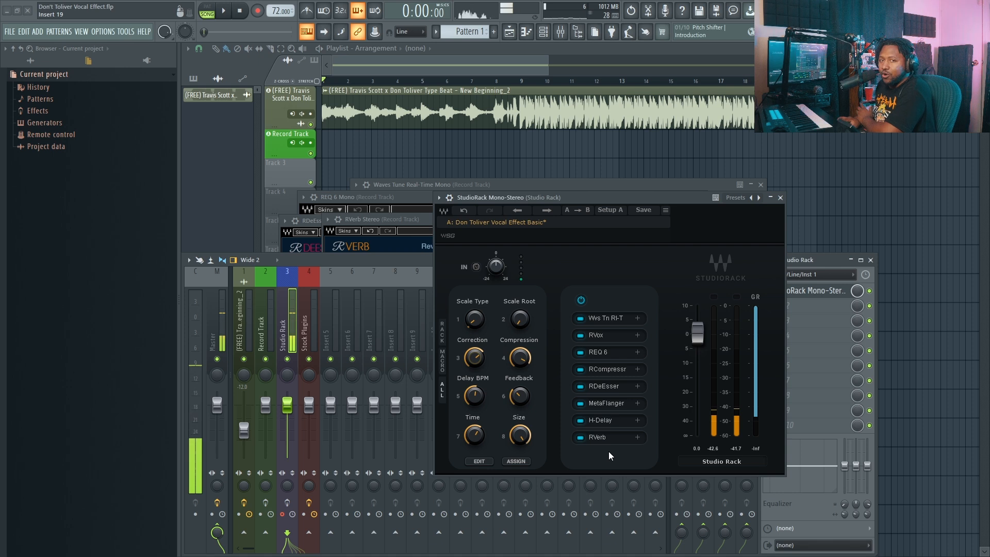
Step: Select the Stock Plugins mixer track and close the StudioRack window
click(310, 344)
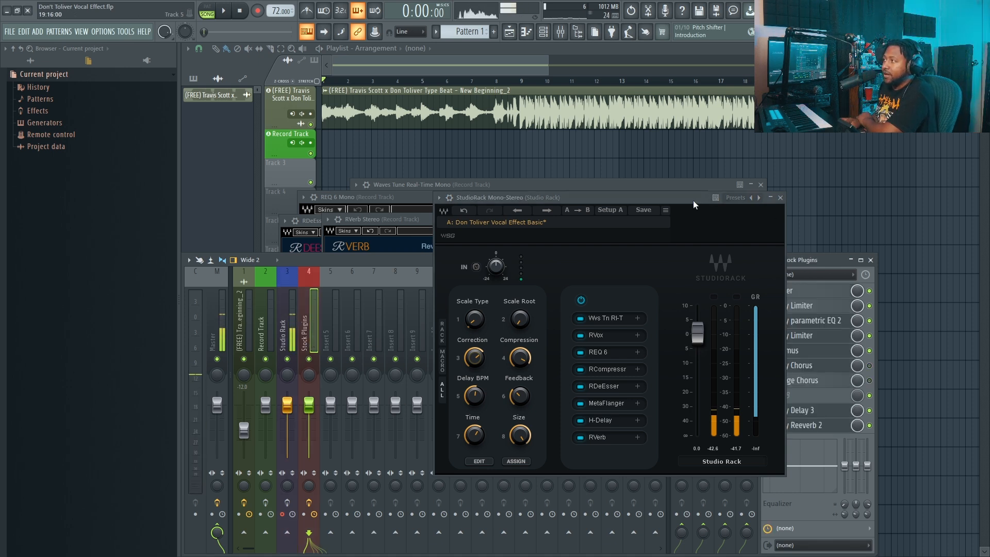
drag(693, 201, 602, 210)
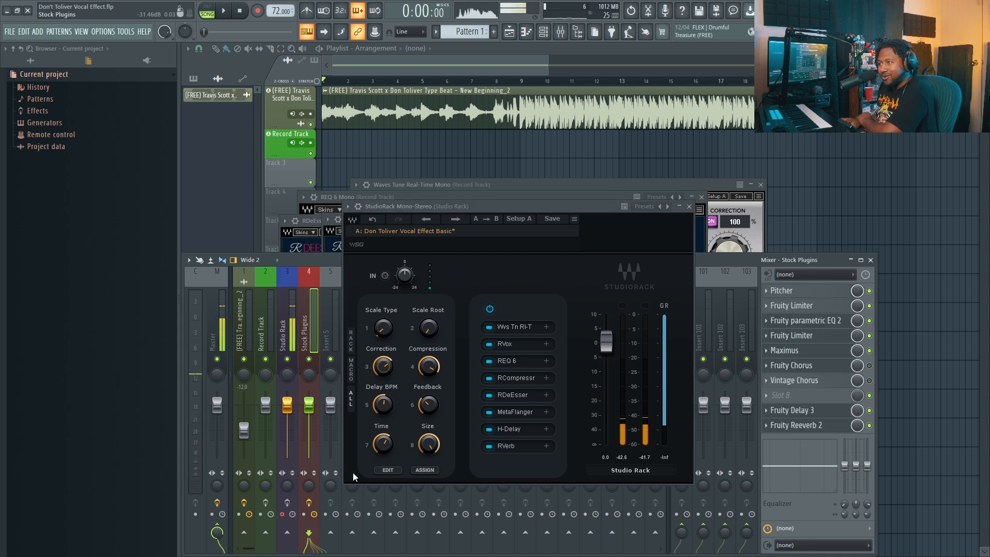
click(689, 206)
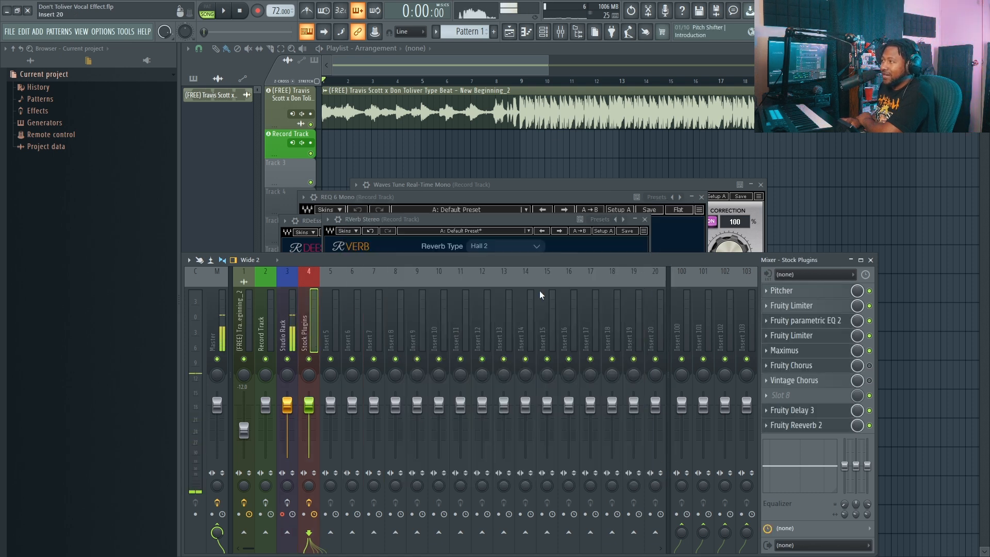
Step: Compare the vocal with the Stock Plugins track's effects off and on, and enable Vintage Chorus
click(309, 503)
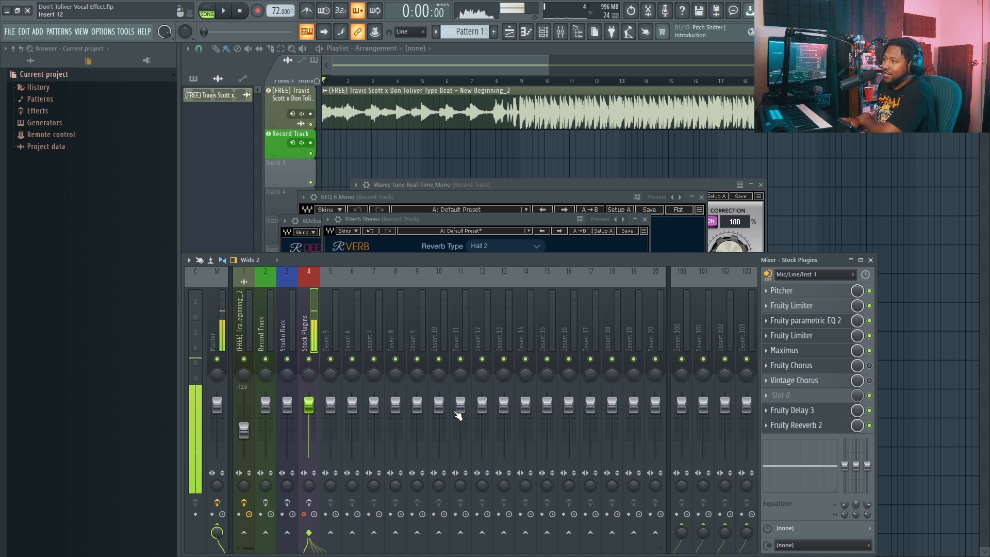
click(307, 504)
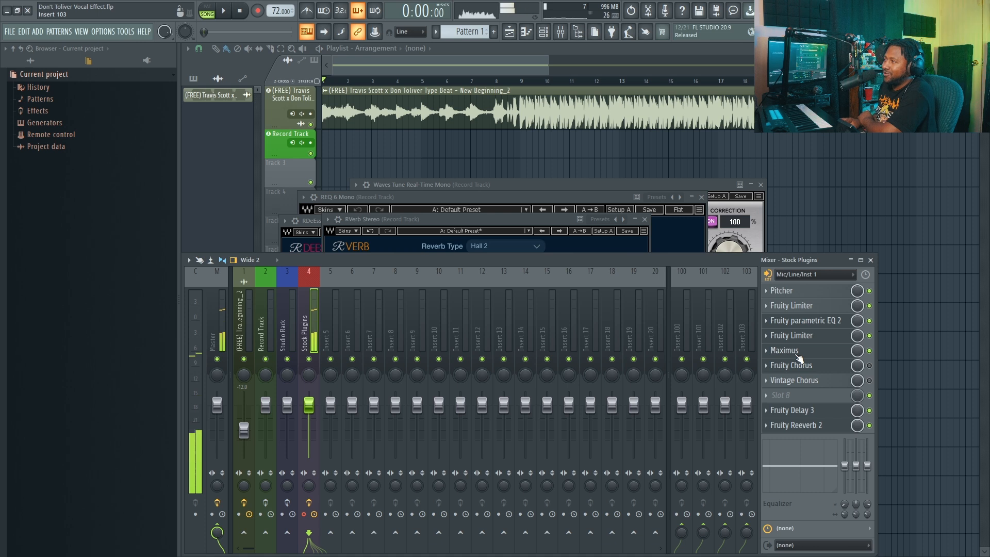
click(870, 380)
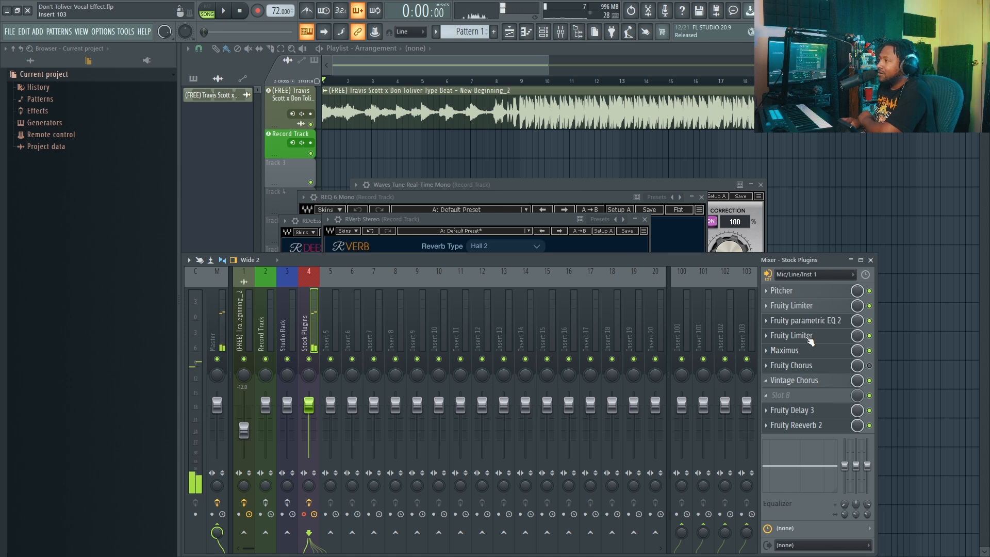
Step: Set Pitcher's scale to Minor on the Stock Plugins track, and bypass the plugin
click(794, 291)
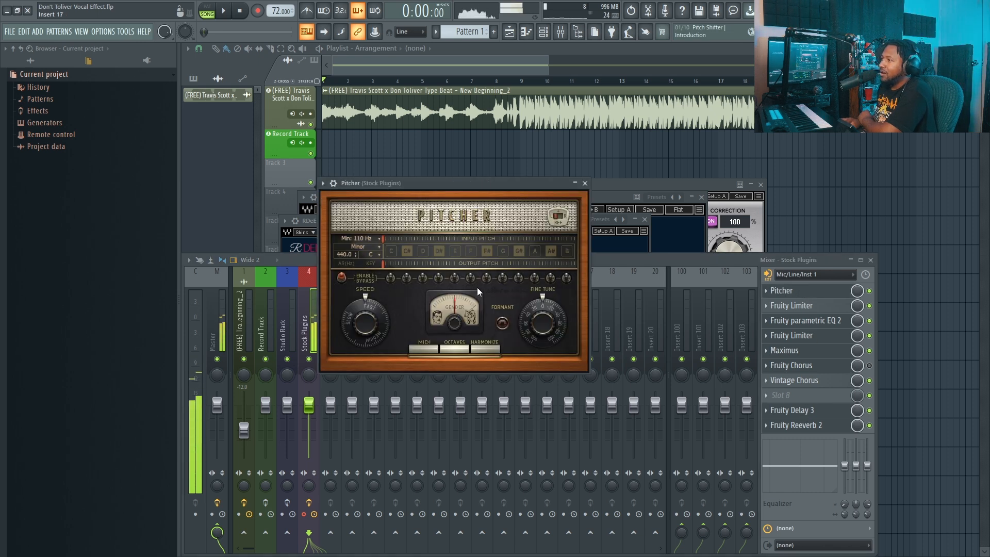
click(375, 246)
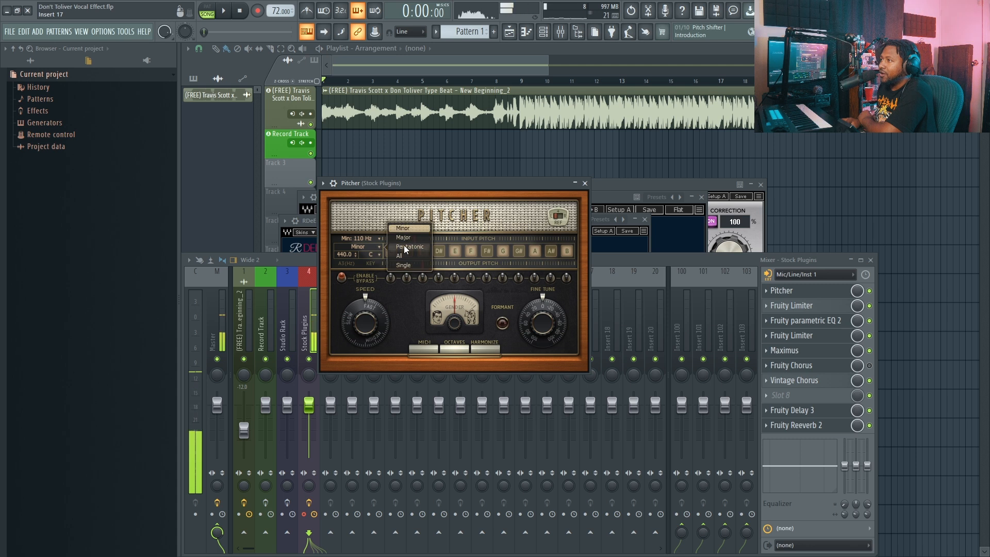
click(410, 229)
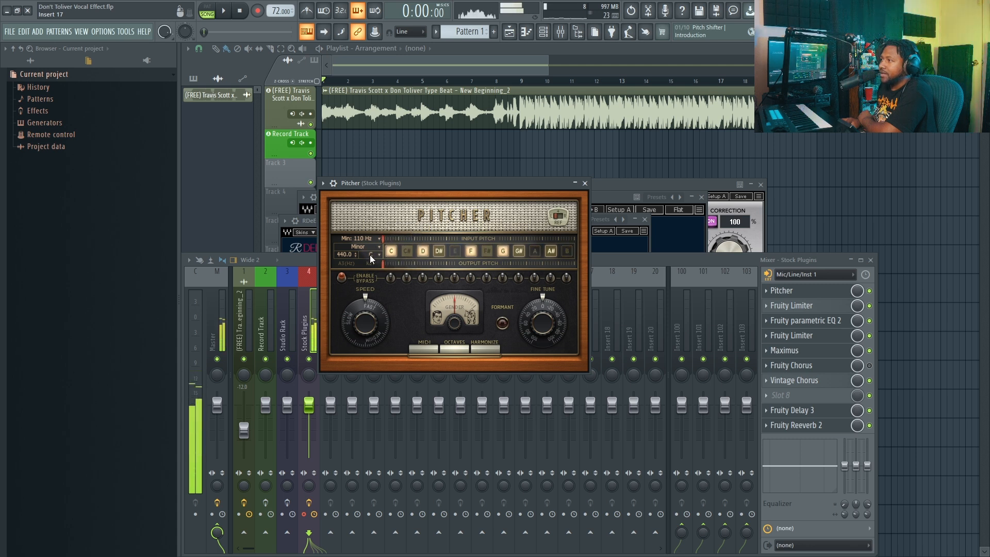
click(585, 183)
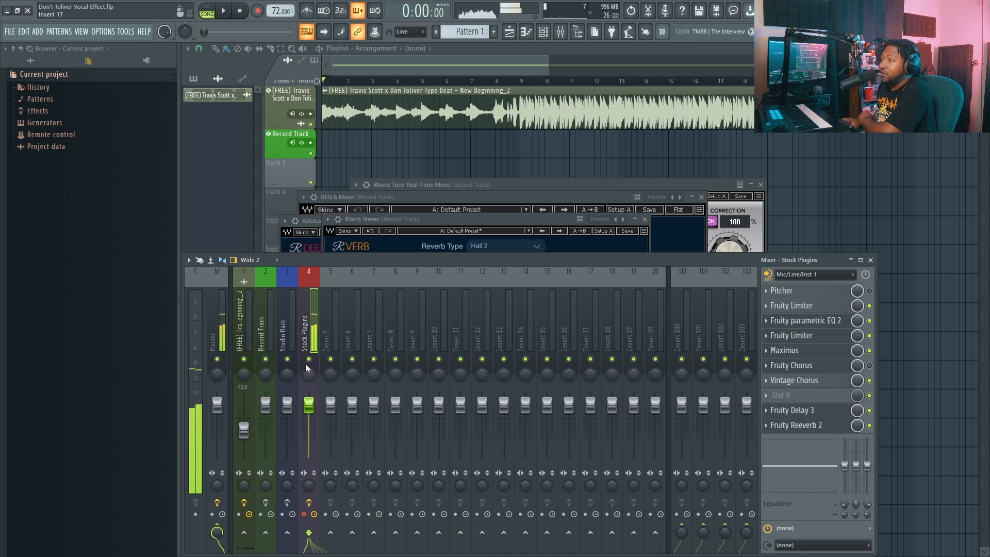
Step: Switch off the Stock Plugins track's effect chain and review the Fruity parametric EQ 2 curve
click(309, 503)
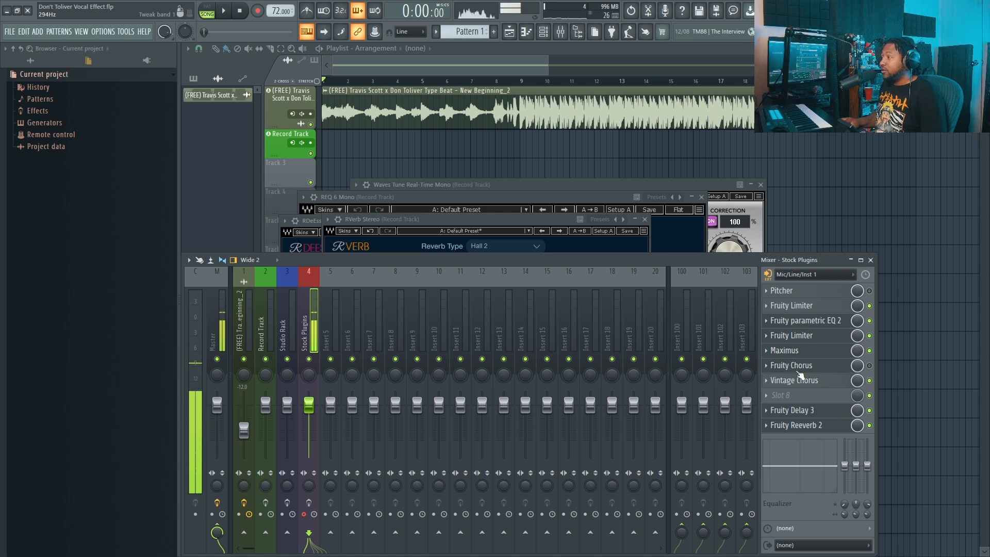
click(820, 322)
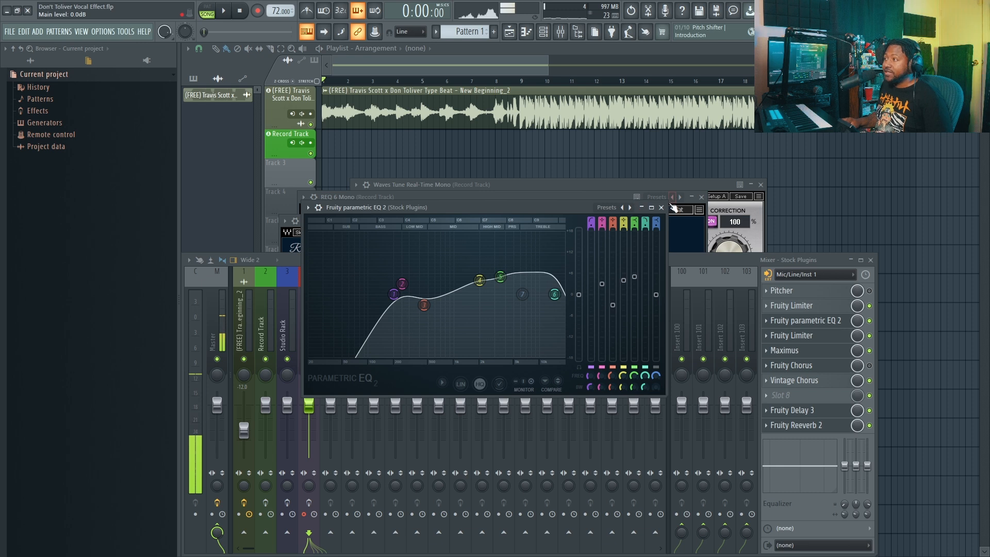
click(662, 207)
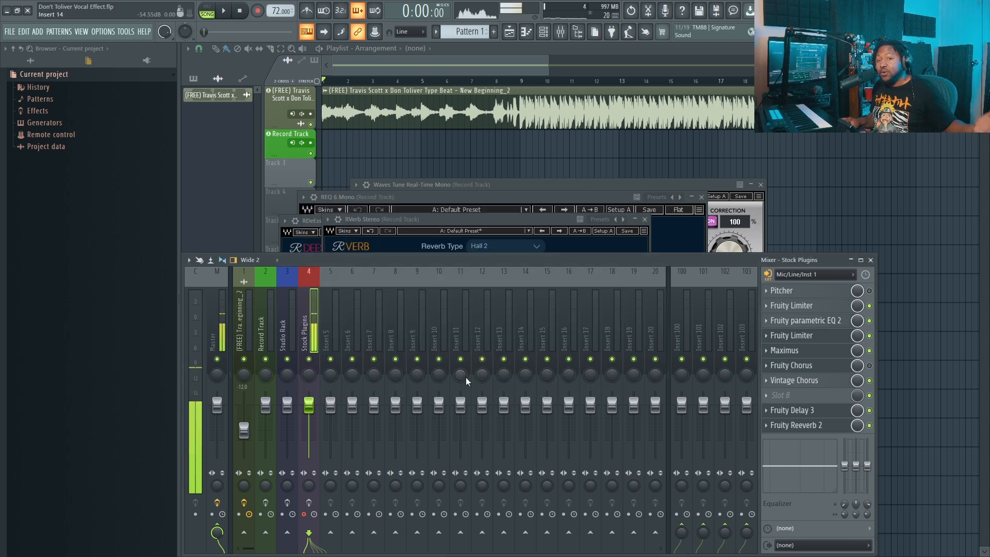